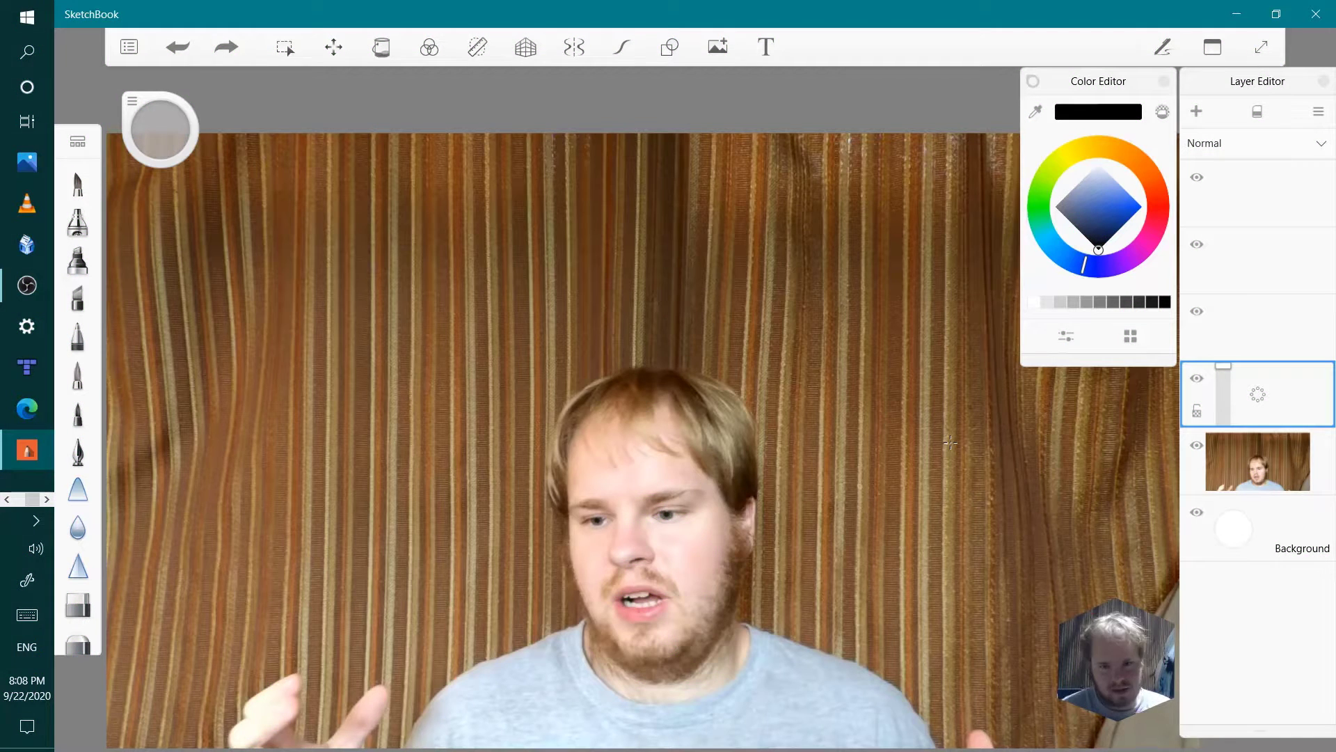
# - Trace the chin, jaw, fringe, ear and outer hair contour over the photo in black
pyautogui.moveTo(613, 632)
pyautogui.mouseDown()
pyautogui.moveTo(625, 658)
pyautogui.moveTo(694, 633)
pyautogui.mouseUp()
pyautogui.moveTo(729, 562); pyautogui.dragTo(692, 649)
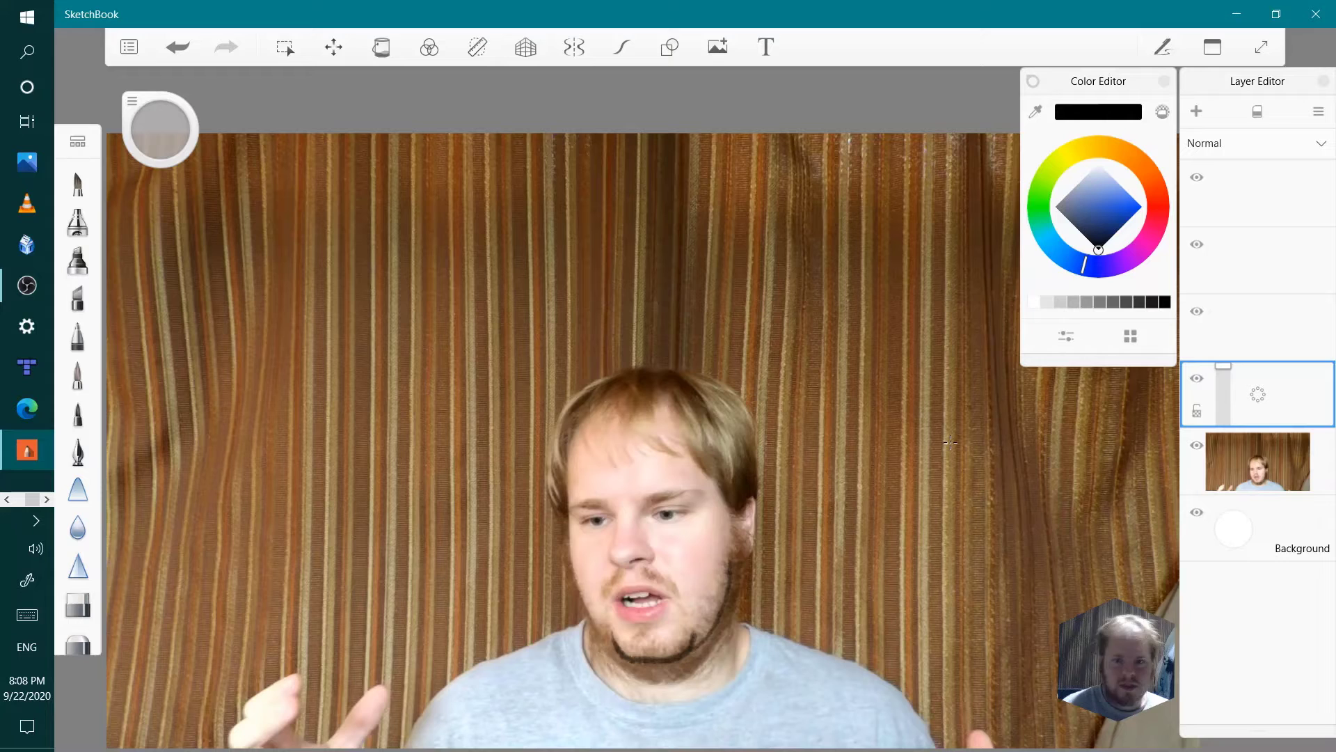
pyautogui.moveTo(563, 520)
pyautogui.mouseDown()
pyautogui.moveTo(578, 607)
pyautogui.moveTo(614, 652)
pyautogui.mouseUp()
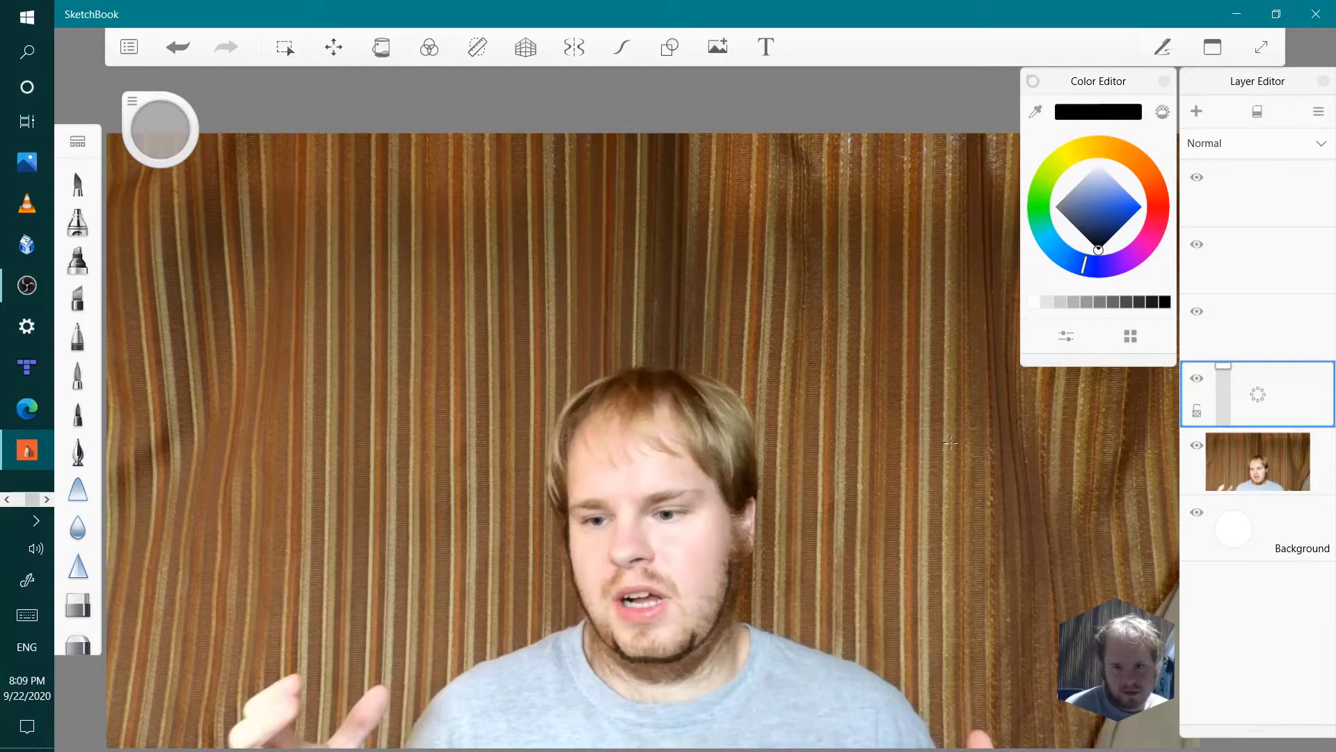
pyautogui.moveTo(569, 494)
pyautogui.mouseDown()
pyautogui.moveTo(568, 462)
pyautogui.moveTo(594, 452)
pyautogui.moveTo(634, 466)
pyautogui.moveTo(685, 451)
pyautogui.moveTo(725, 500)
pyautogui.moveTo(729, 560)
pyautogui.mouseUp()
pyautogui.moveTo(727, 513)
pyautogui.mouseDown()
pyautogui.moveTo(746, 503)
pyautogui.moveTo(730, 563)
pyautogui.mouseUp()
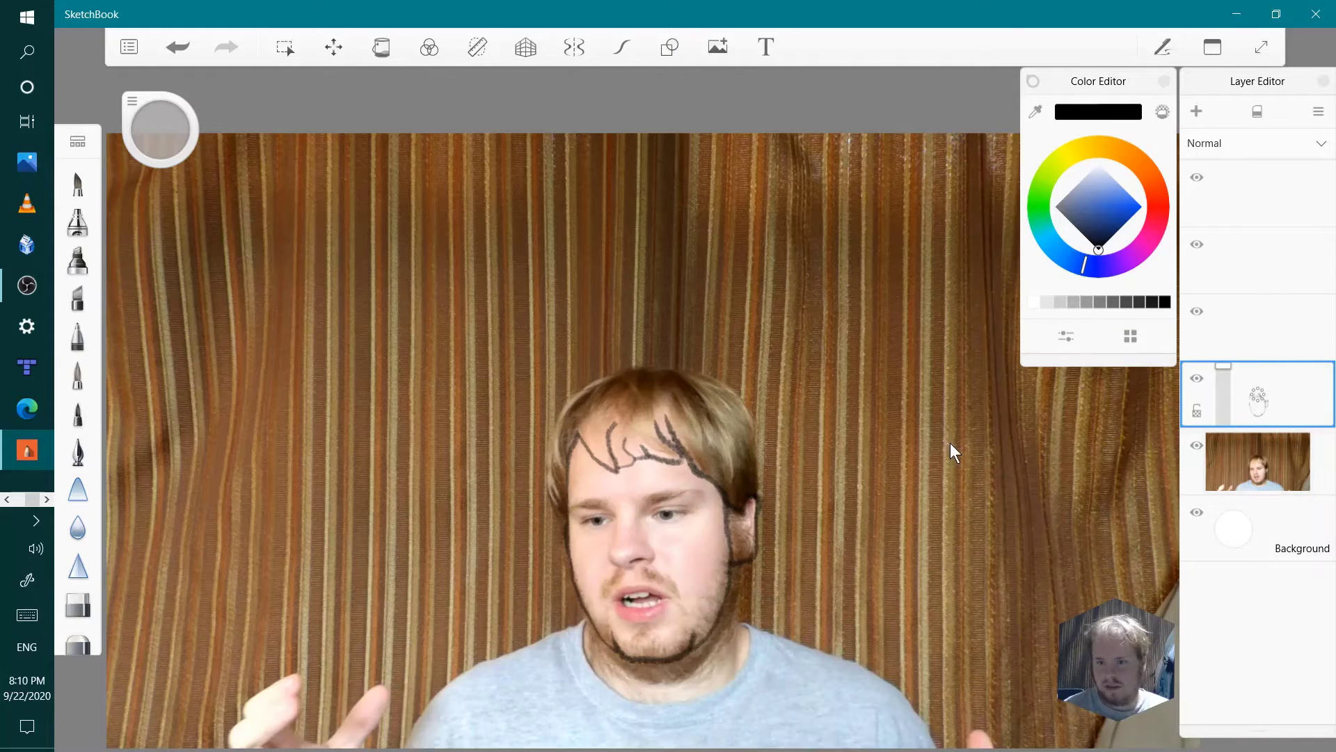
pyautogui.moveTo(760, 491)
pyautogui.mouseDown()
pyautogui.moveTo(714, 383)
pyautogui.moveTo(612, 374)
pyautogui.moveTo(576, 388)
pyautogui.moveTo(547, 461)
pyautogui.moveTo(563, 517)
pyautogui.mouseUp()
# - Check the sketch with the photo layer hidden, undo the excess strokes at the crown, and show the photo again
pyautogui.click(1197, 444)
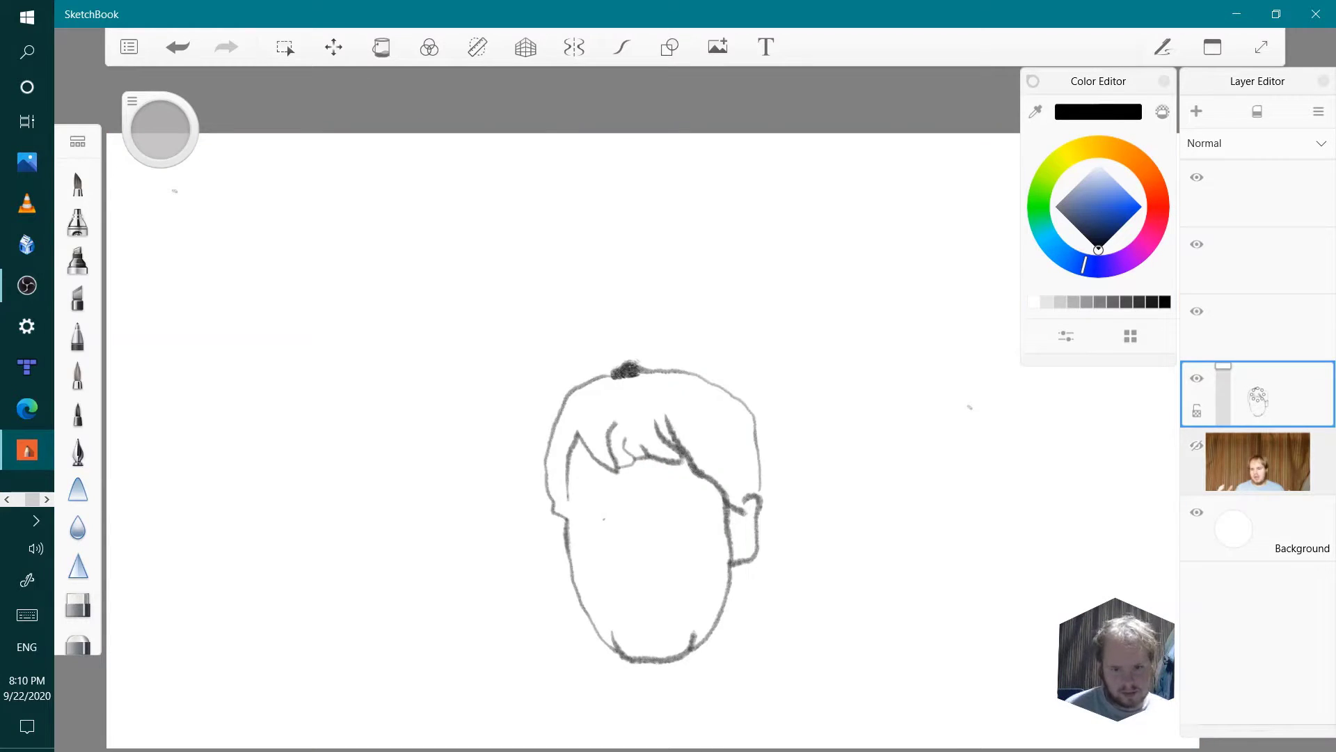
pyautogui.hotkey('ctrl', 'z')
pyautogui.hotkey('ctrl', 'z')
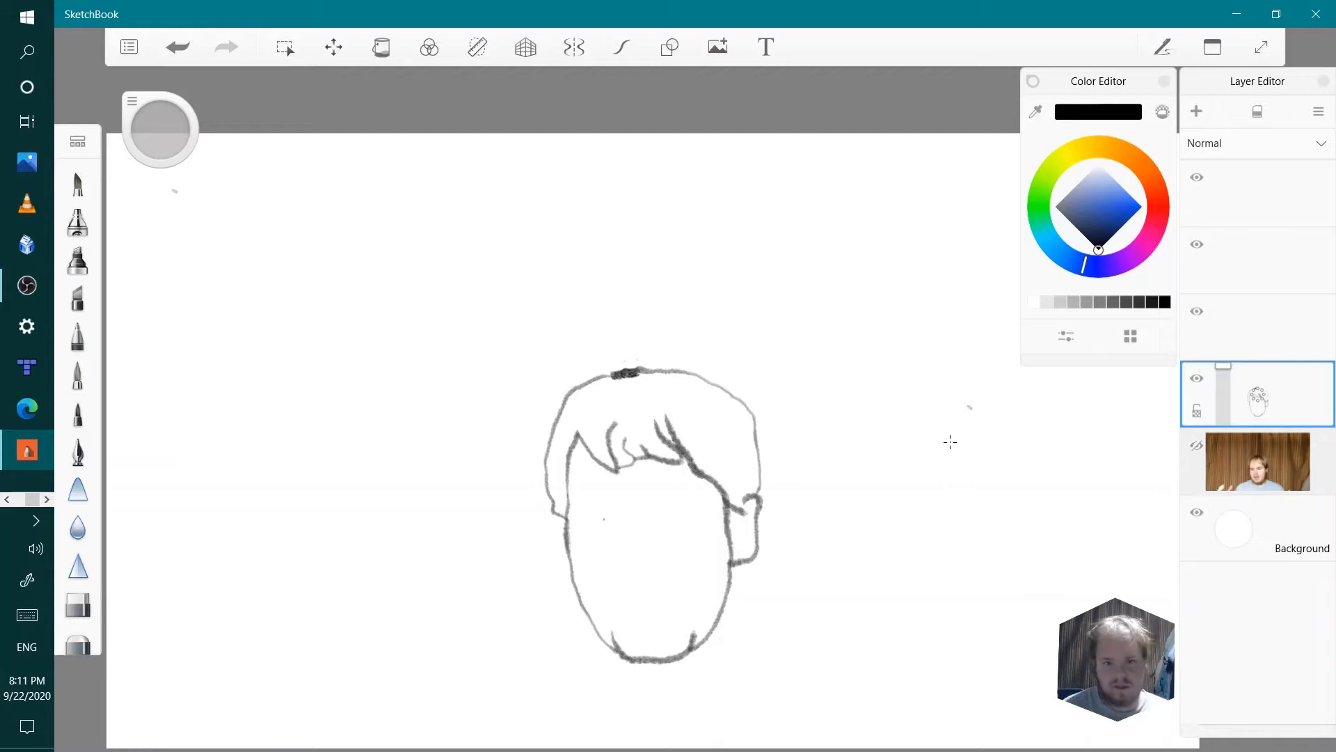
pyautogui.click(1196, 445)
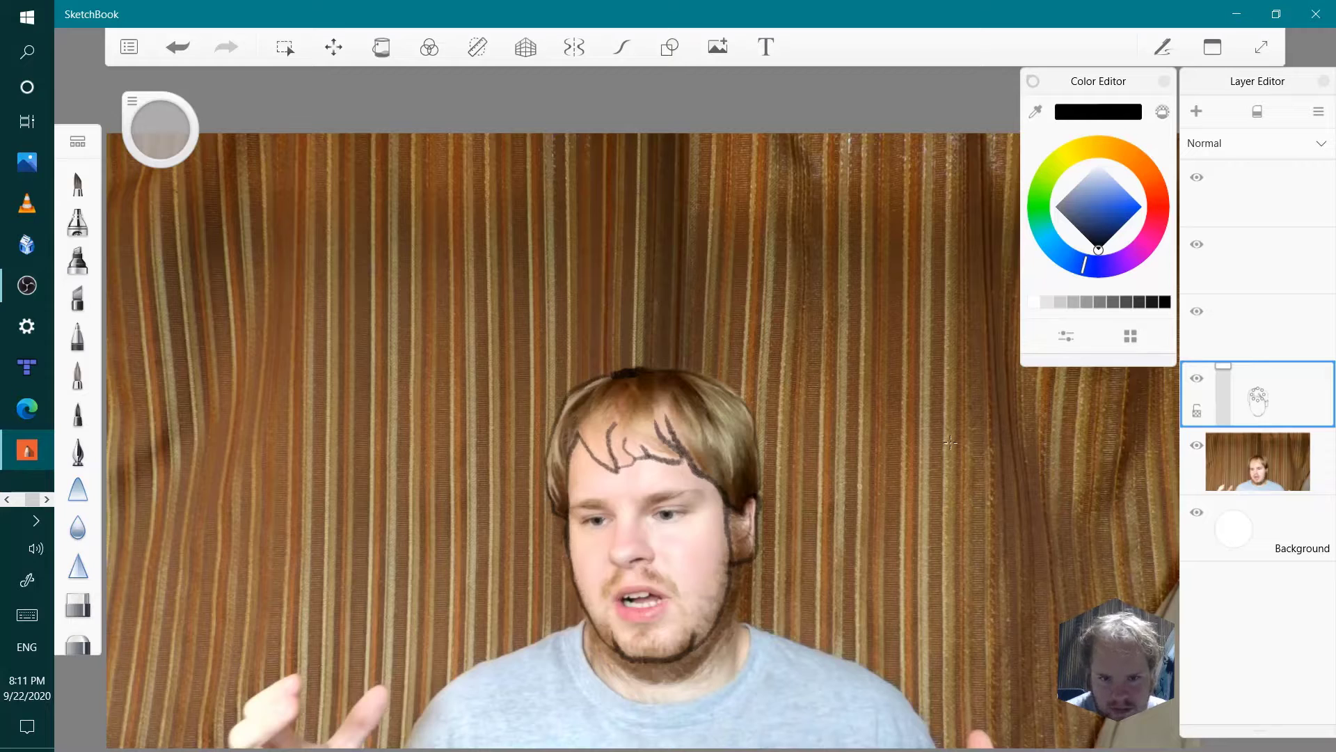
# - Trace both eyes over the photo and check them with the photo layer briefly hidden
pyautogui.moveTo(650, 515)
pyautogui.mouseDown()
pyautogui.moveTo(676, 509)
pyautogui.moveTo(689, 522)
pyautogui.moveTo(584, 520)
pyautogui.moveTo(610, 530)
pyautogui.mouseUp()
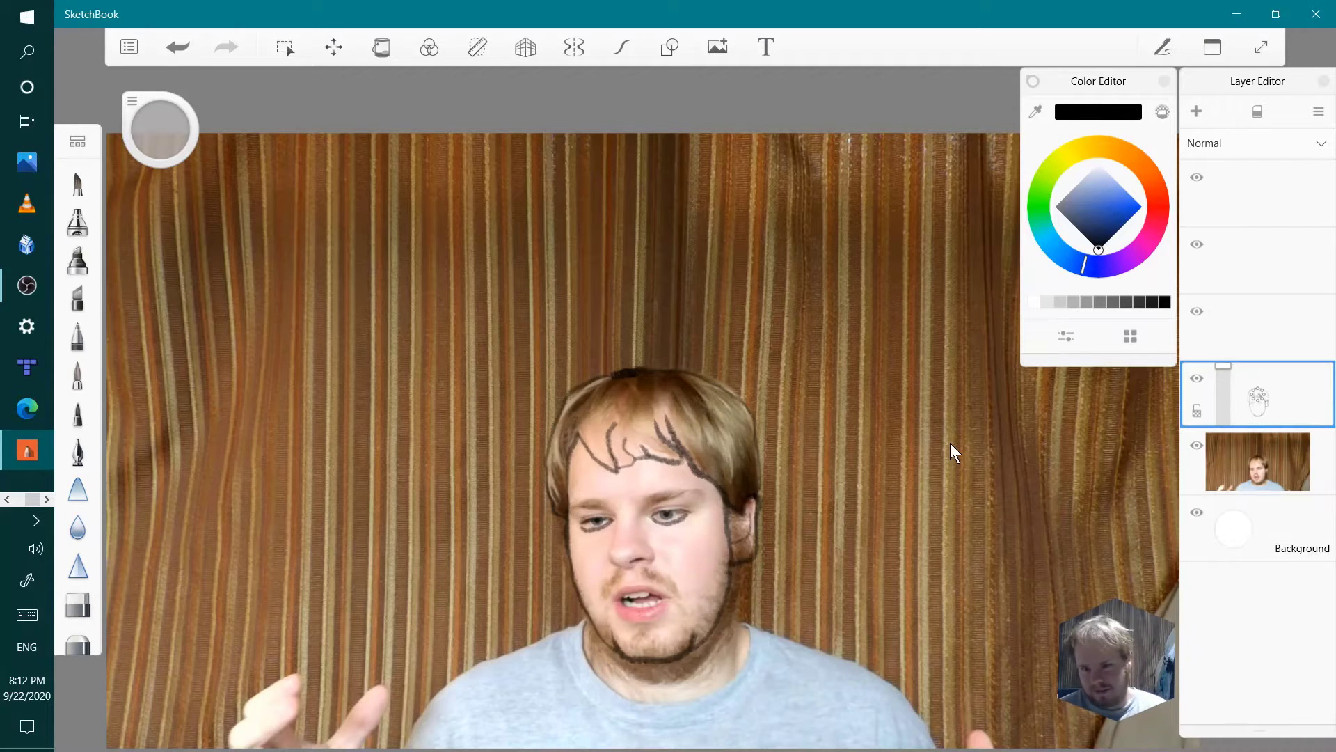
pyautogui.click(1196, 444)
pyautogui.click(1196, 444)
# - Try to trace the nose, fill in both eyebrows and draw the moustache and beard
pyautogui.moveTo(615, 518)
pyautogui.mouseDown()
pyautogui.moveTo(613, 562)
pyautogui.moveTo(646, 543)
pyautogui.moveTo(638, 513)
pyautogui.moveTo(684, 492)
pyautogui.moveTo(575, 507)
pyautogui.mouseUp()
pyautogui.moveTo(686, 492); pyautogui.dragTo(702, 496)
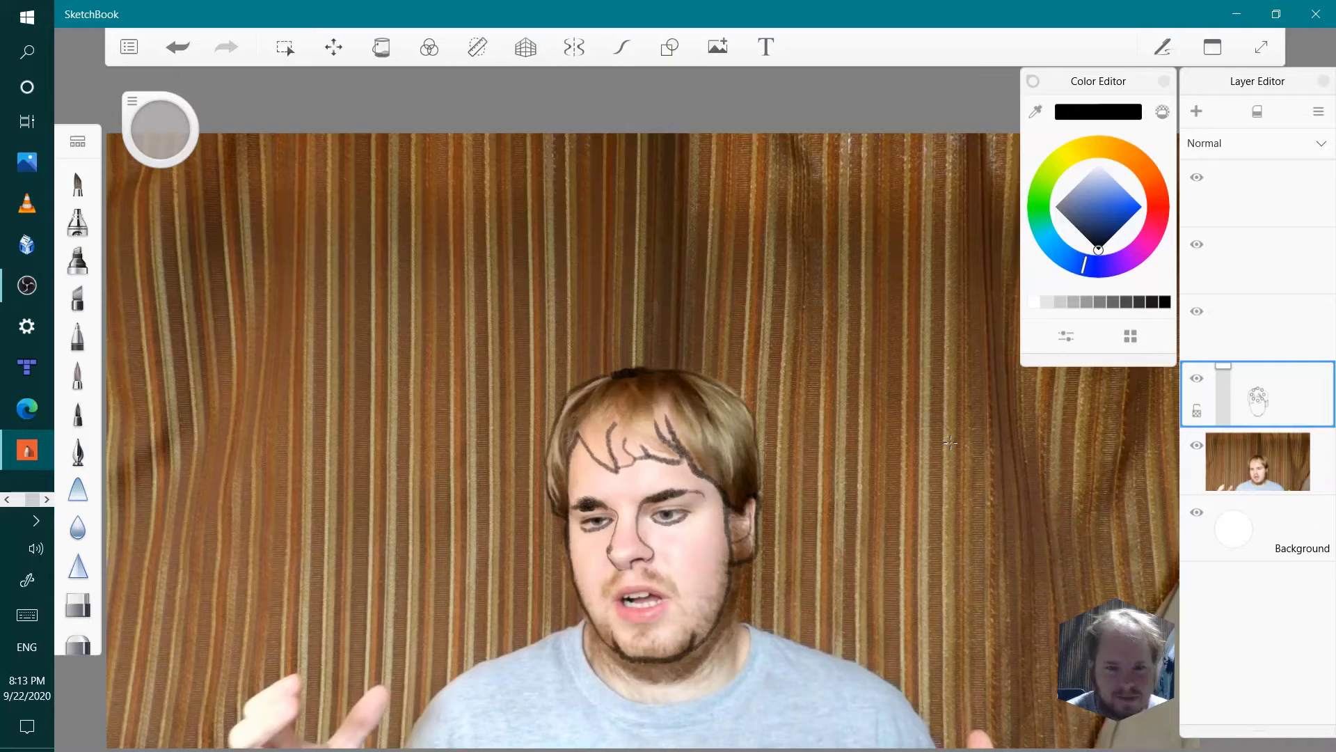
pyautogui.scroll(1, 702, 496)
pyautogui.scroll(-1, 701, 496)
pyautogui.moveTo(640, 570)
pyautogui.mouseDown()
pyautogui.moveTo(663, 577)
pyautogui.moveTo(616, 593)
pyautogui.moveTo(650, 644)
pyautogui.moveTo(678, 635)
pyautogui.mouseUp()
pyautogui.moveTo(632, 641); pyautogui.dragTo(642, 650)
pyautogui.moveTo(697, 602); pyautogui.dragTo(712, 611)
# - Undo the facial hair, eyebrow and nose strokes
pyautogui.hotkey('ctrl', 'z')
pyautogui.hotkey('ctrl', 'z')
pyautogui.hotkey('ctrl', 'z')
pyautogui.hotkey('ctrl', 'z')
pyautogui.hotkey('ctrl', 'z')
pyautogui.hotkey('ctrl', 'z')
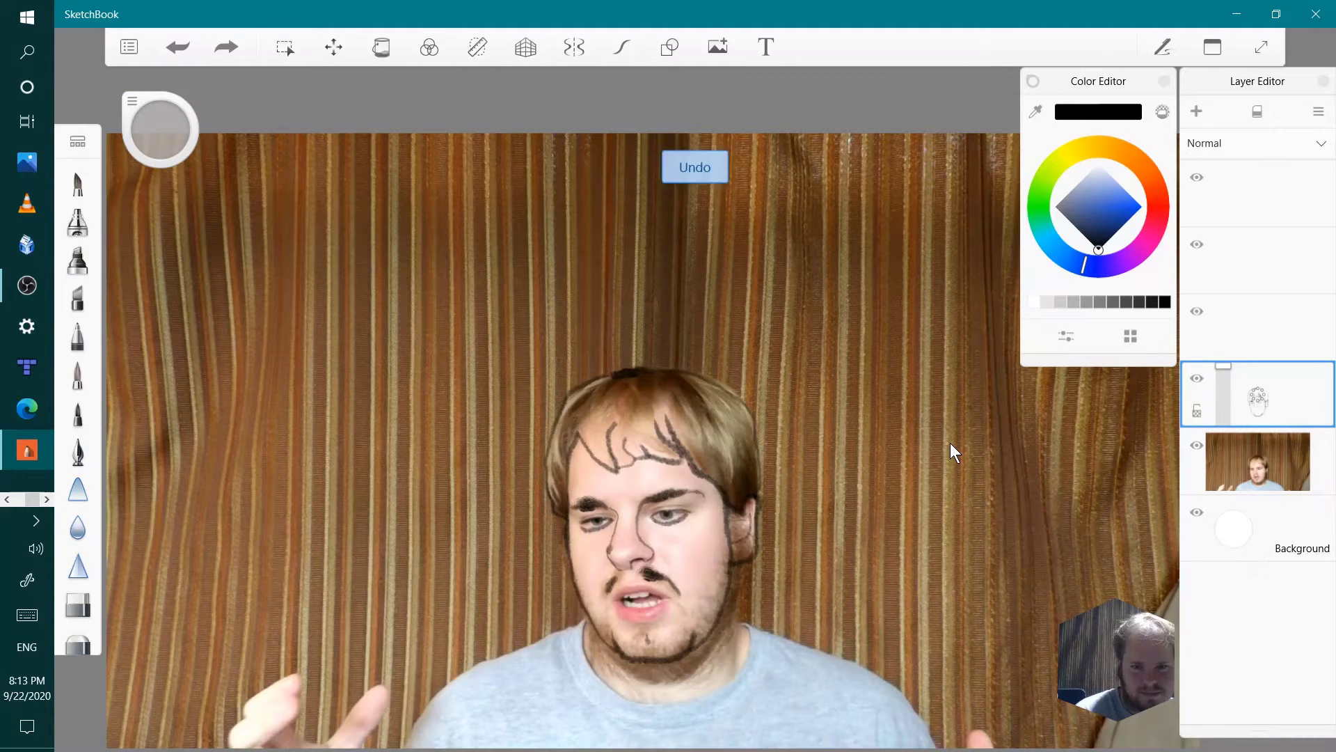
# - Trace the nose and the outline of the open mouth, checking them with the photo hidden
pyautogui.moveTo(630, 565)
pyautogui.mouseDown()
pyautogui.moveTo(648, 558)
pyautogui.moveTo(639, 513)
pyautogui.mouseUp()
pyautogui.moveTo(653, 591)
pyautogui.mouseDown()
pyautogui.moveTo(669, 595)
pyautogui.moveTo(632, 593)
pyautogui.moveTo(650, 592)
pyautogui.mouseUp()
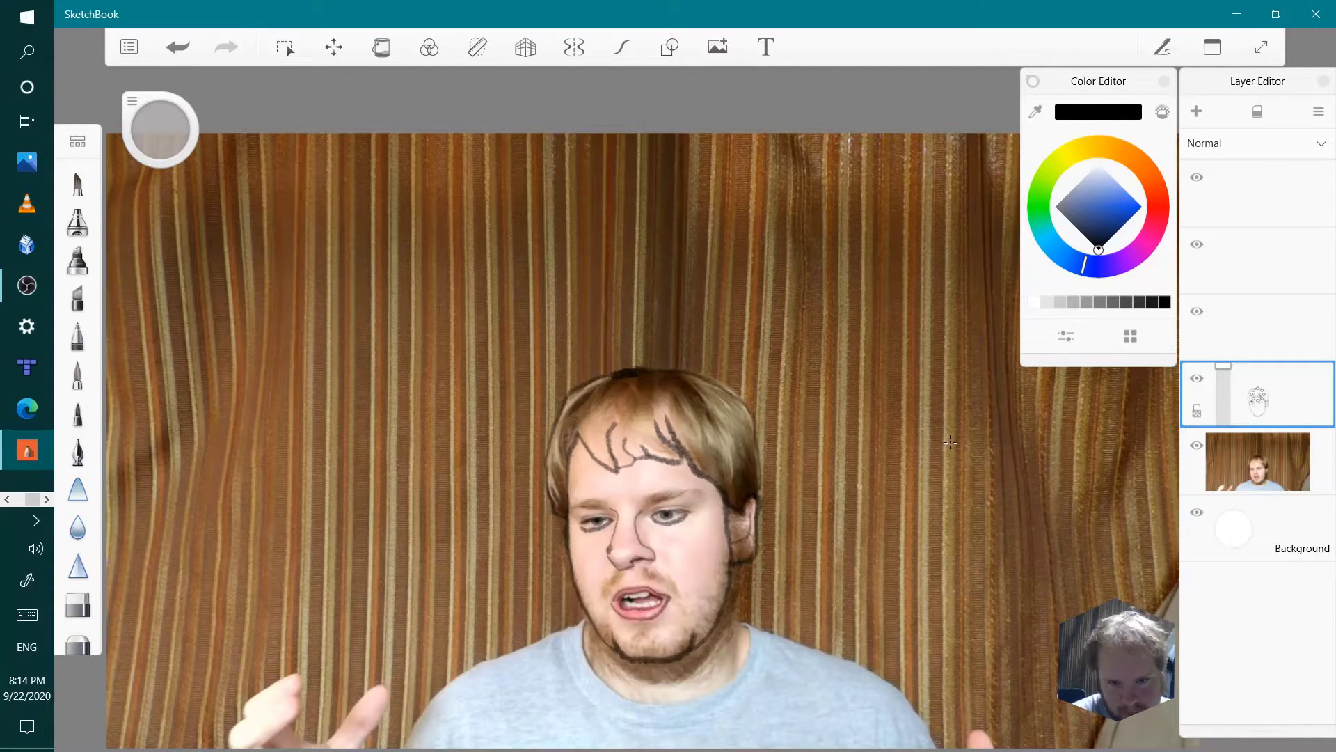
pyautogui.click(1196, 444)
pyautogui.click(1196, 445)
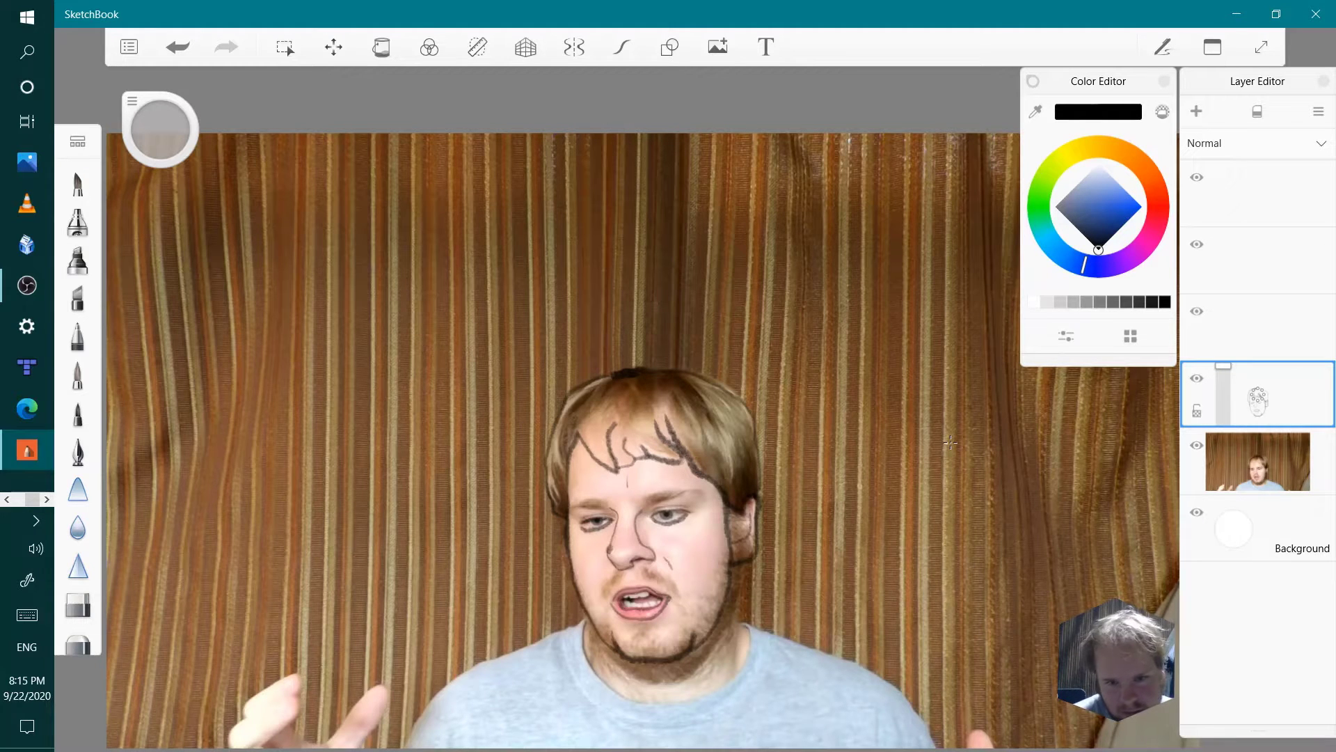
# - Draw the crease lines below the eye nearer the ear and compare the sketch with and without the latest stroke
pyautogui.moveTo(706, 510); pyautogui.dragTo(687, 536)
pyautogui.click(1196, 445)
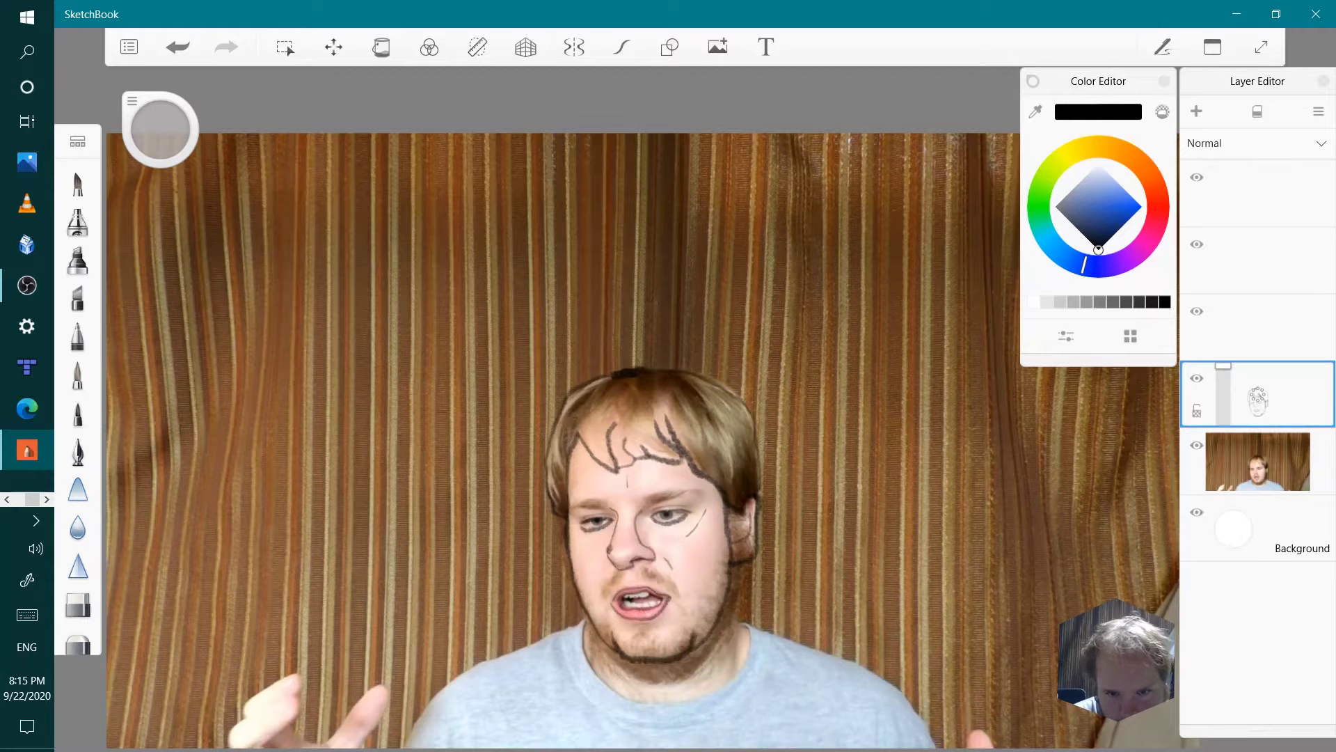
pyautogui.hotkey('ctrl', 'z')
pyautogui.hotkey('ctrl', 'y')
pyautogui.hotkey('ctrl', 'z')
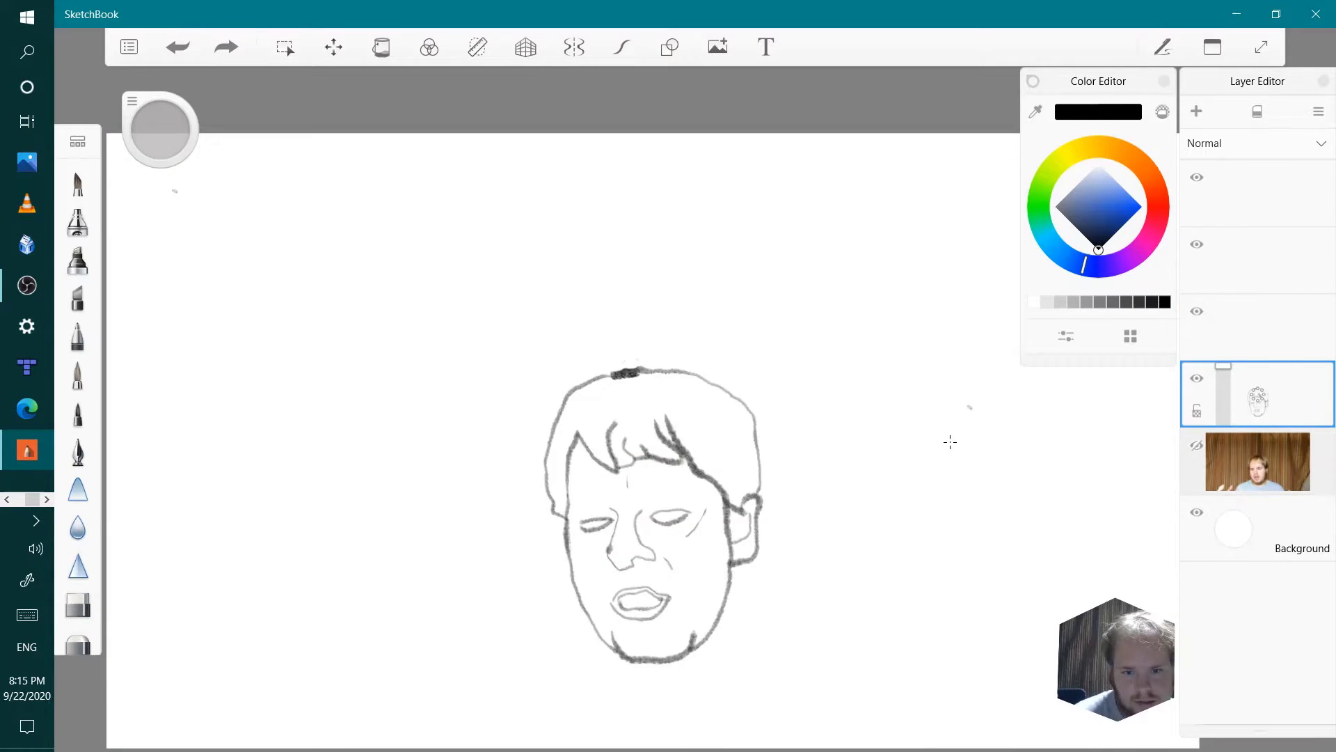
pyautogui.hotkey('ctrl', 'y')
pyautogui.hotkey('ctrl', 'y')
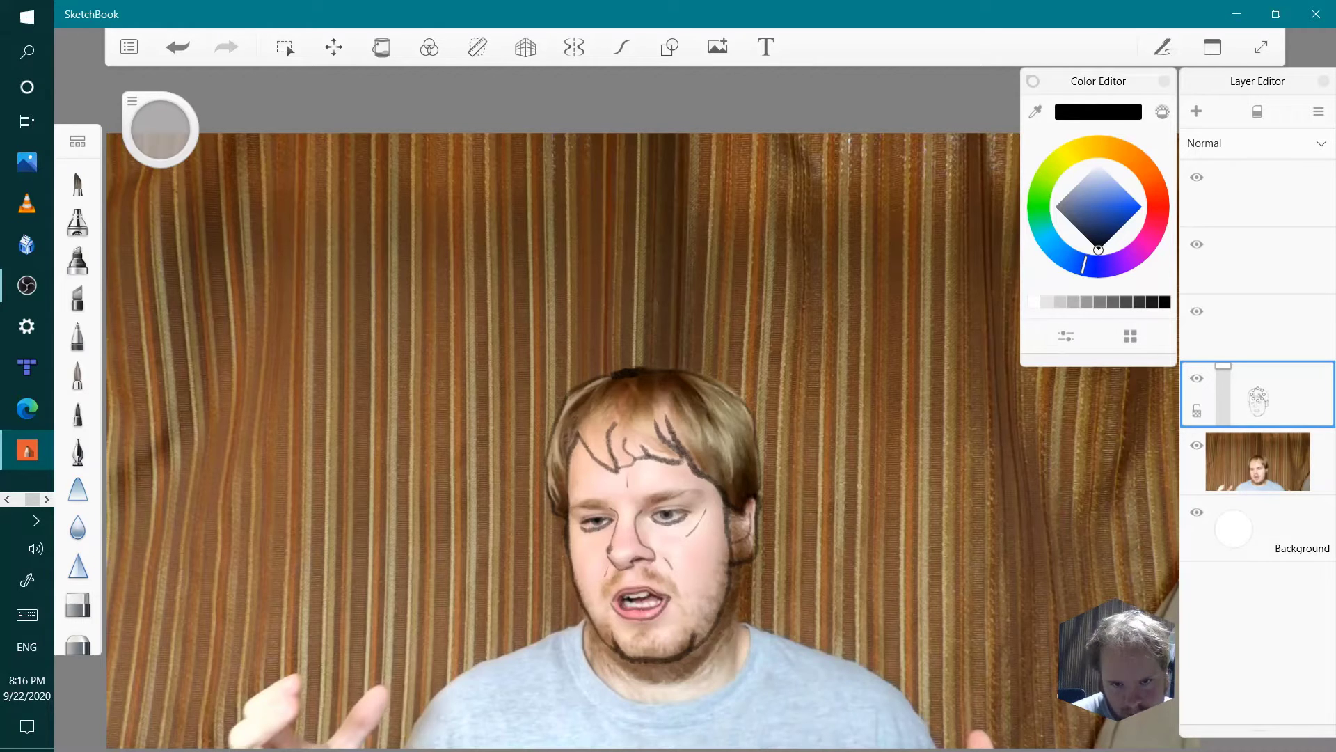
# - Add the teeth and loose hair strands to the first sketch, undoing and redoing strokes to judge them
pyautogui.hotkey('ctrl', 'z')
pyautogui.hotkey('ctrl', 'y')
pyautogui.click(169, 33)
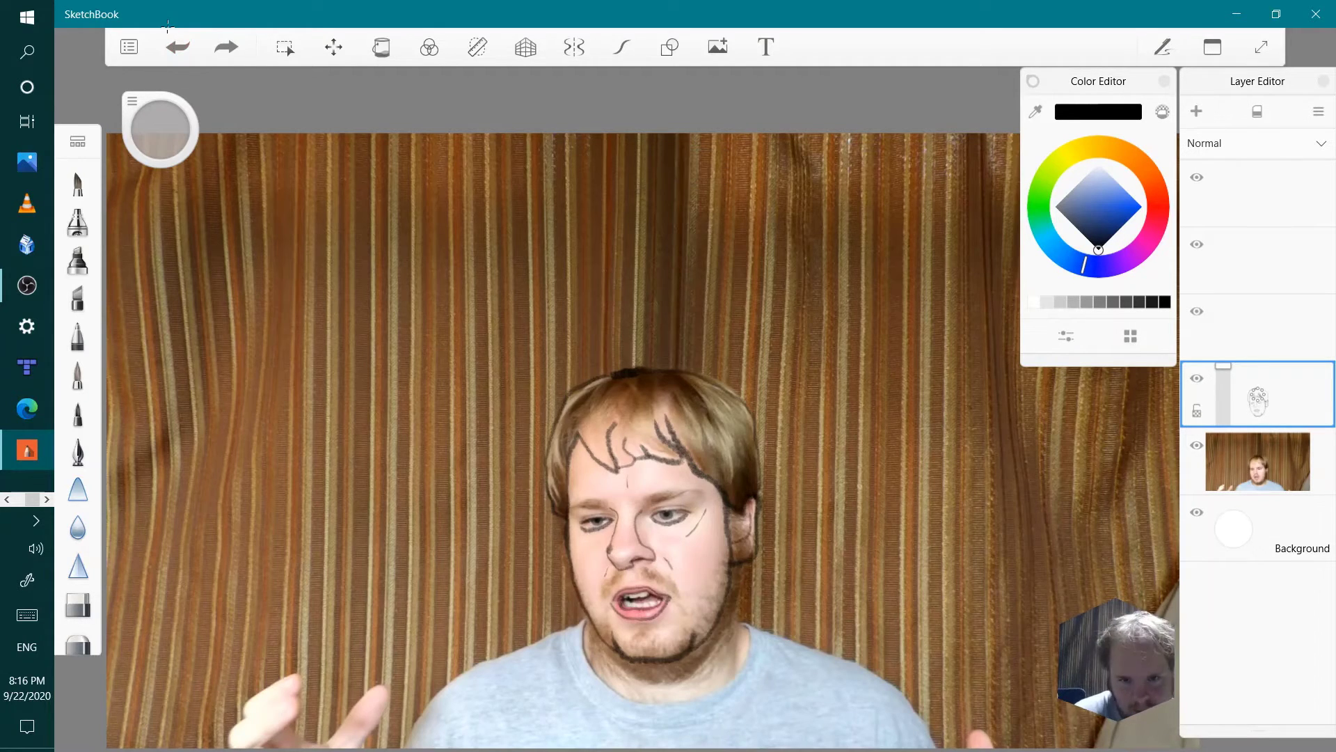
pyautogui.hotkey('ctrl', 'y')
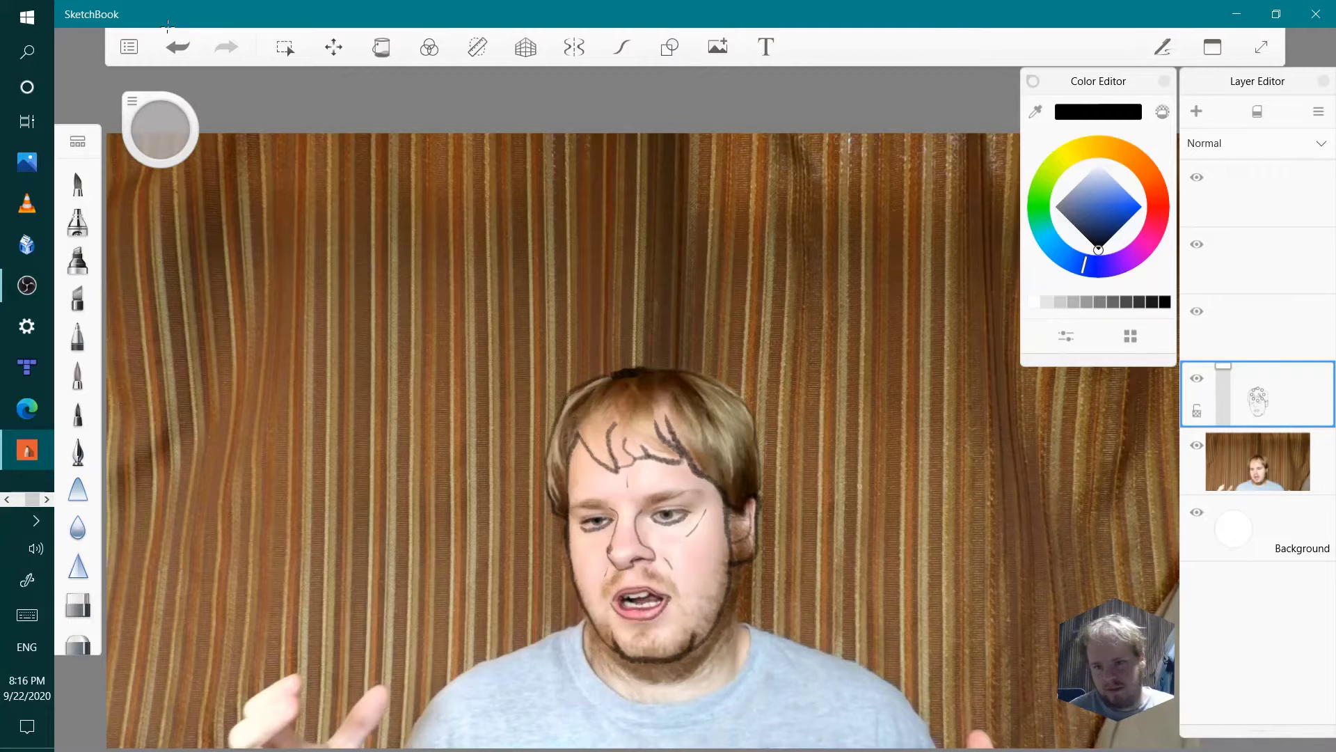
pyautogui.hotkey('ctrl', 'z')
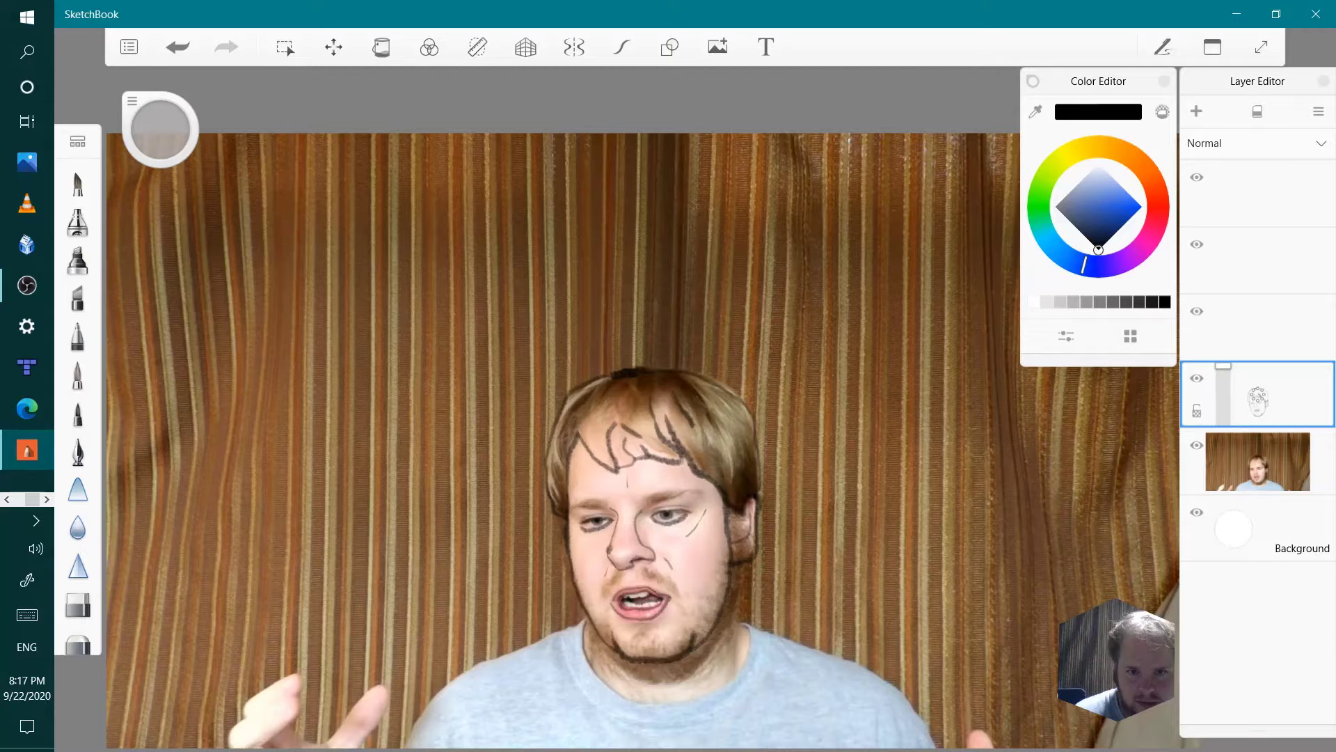
pyautogui.hotkey('ctrl', 'z')
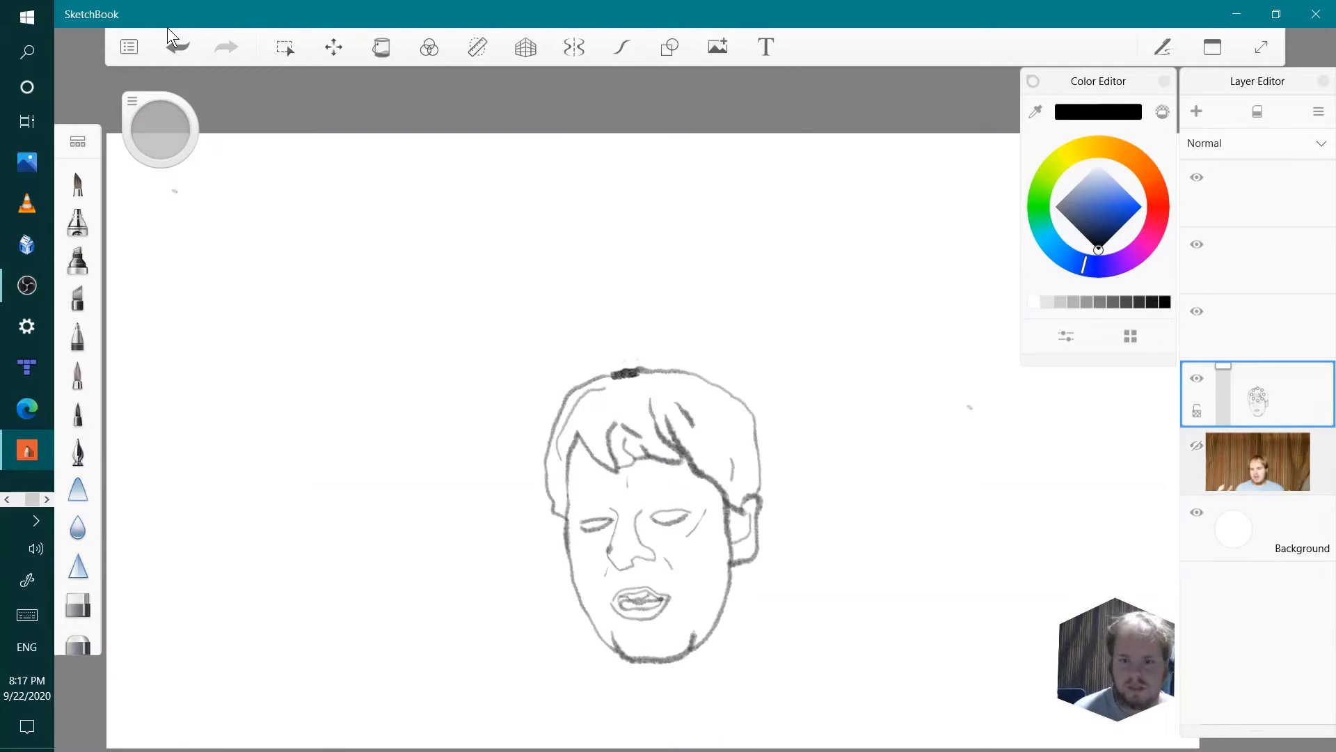
pyautogui.hotkey('ctrl', 'y')
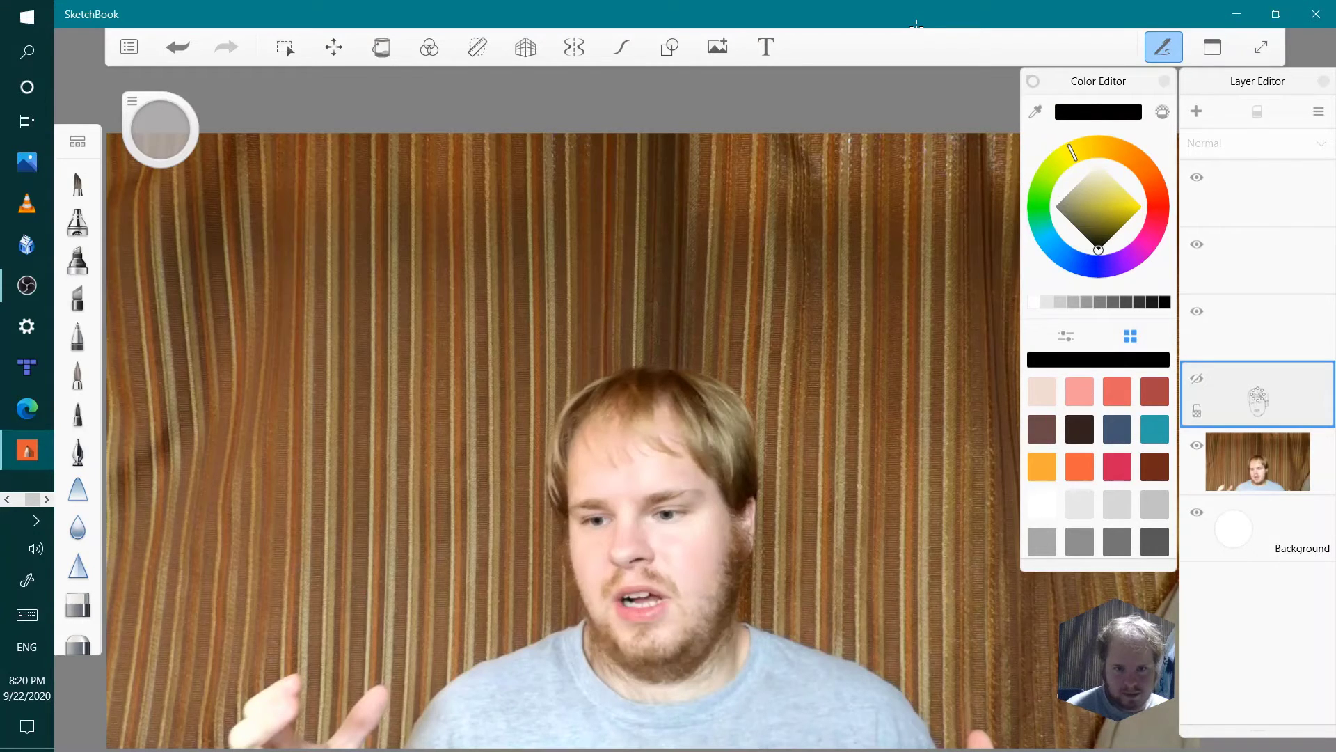
# - Close the hidden-layer warning and select the empty layer directly above the first sketch
pyautogui.click(916, 26)
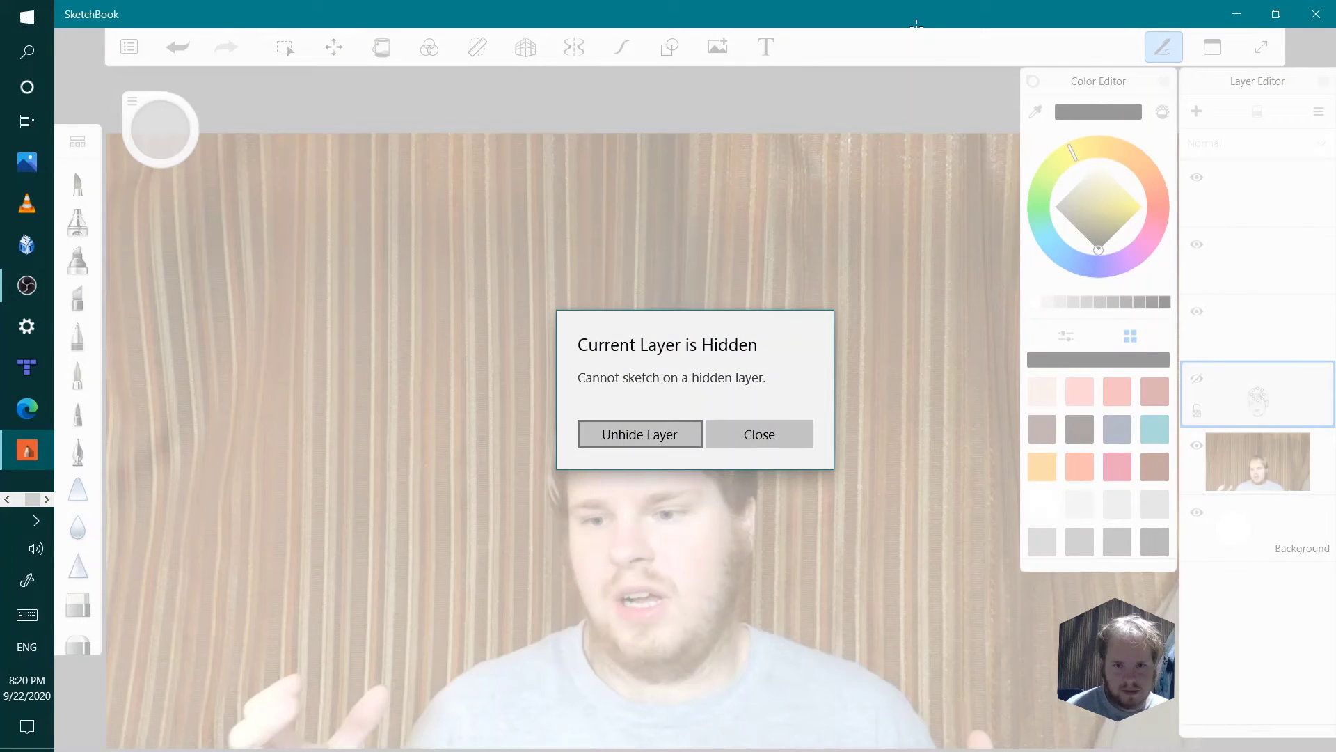
pyautogui.press('Tab')
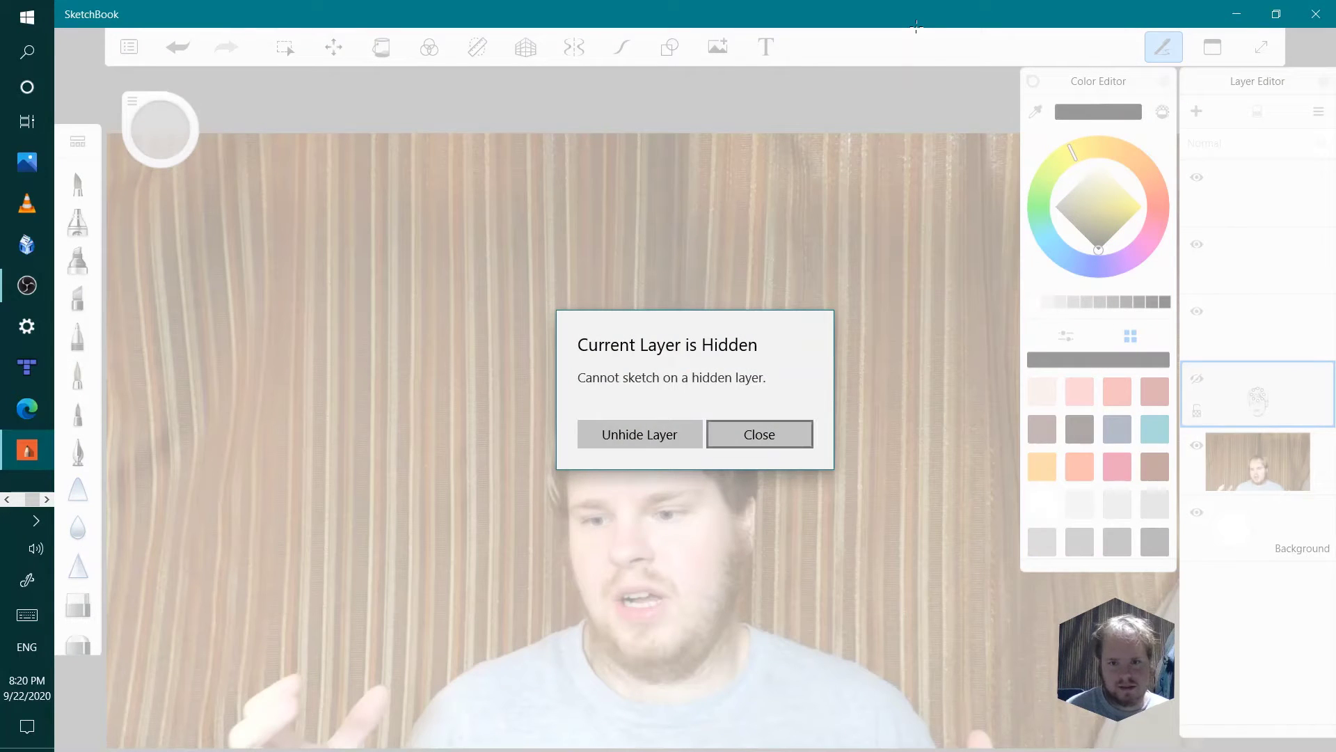
pyautogui.press('Return')
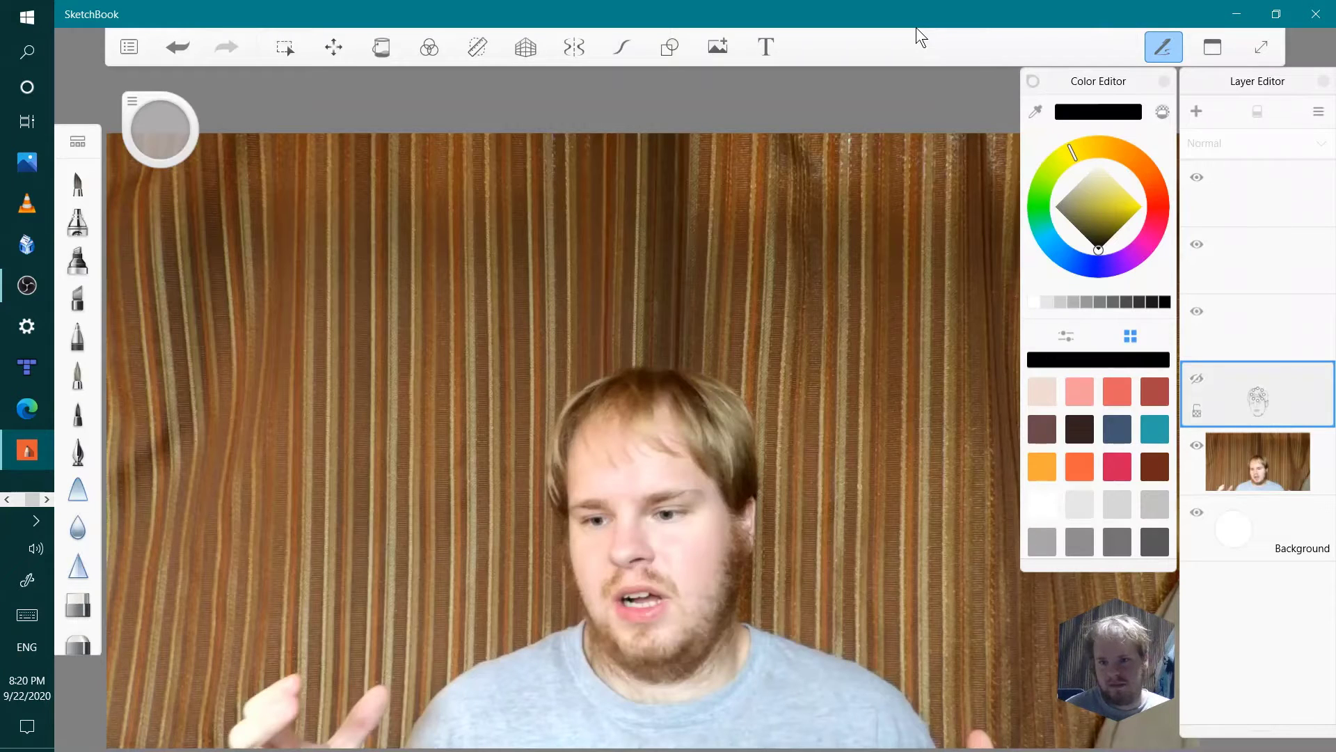
pyautogui.press('Up')
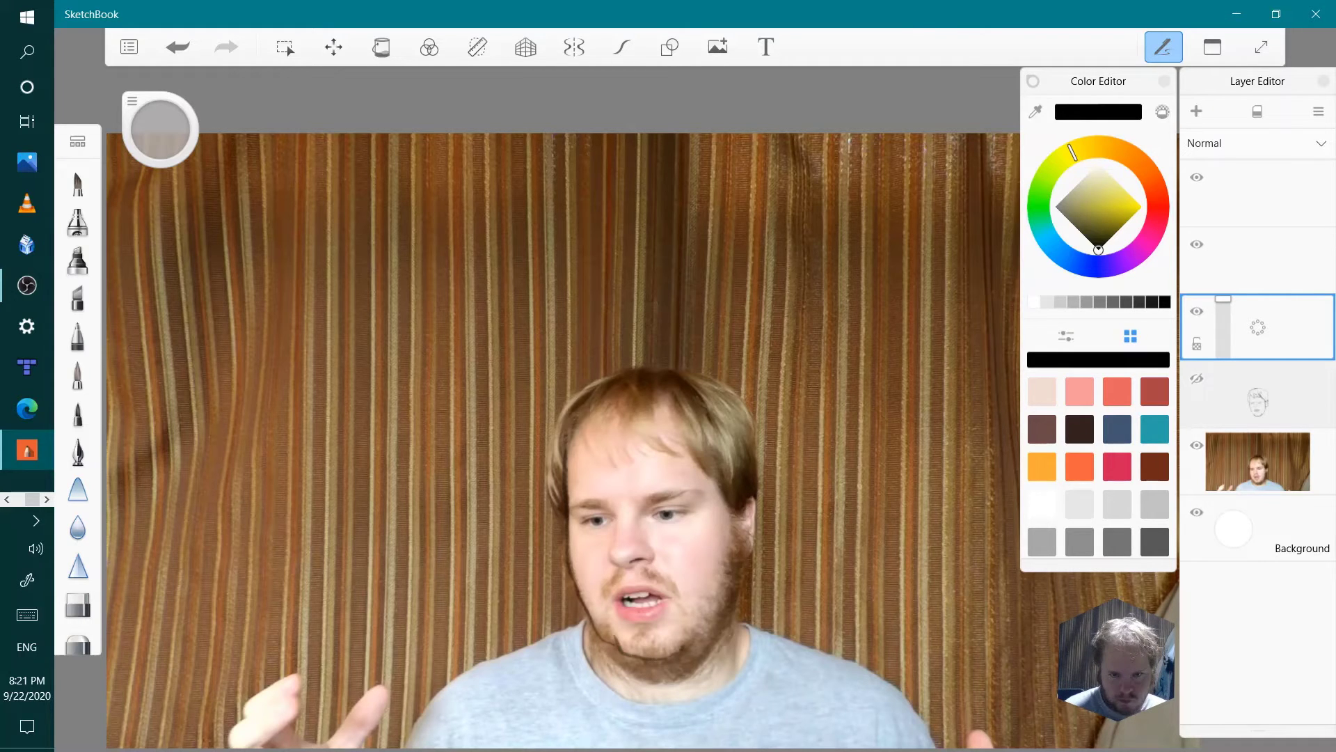
# - Trace the jaw, ear, eyes and nose over the photo on the second sketch layer, undoing unwanted strokes
pyautogui.moveTo(732, 520)
pyautogui.mouseDown()
pyautogui.moveTo(711, 623)
pyautogui.moveTo(687, 646)
pyautogui.moveTo(752, 502)
pyautogui.moveTo(731, 522)
pyautogui.moveTo(731, 572)
pyautogui.moveTo(733, 545)
pyautogui.mouseUp()
pyautogui.click(185, 33)
pyautogui.moveTo(645, 516)
pyautogui.mouseDown()
pyautogui.moveTo(689, 509)
pyautogui.moveTo(578, 522)
pyautogui.moveTo(612, 536)
pyautogui.moveTo(609, 558)
pyautogui.moveTo(654, 545)
pyautogui.moveTo(639, 523)
pyautogui.mouseUp()
pyautogui.hotkey('ctrl', 'z')
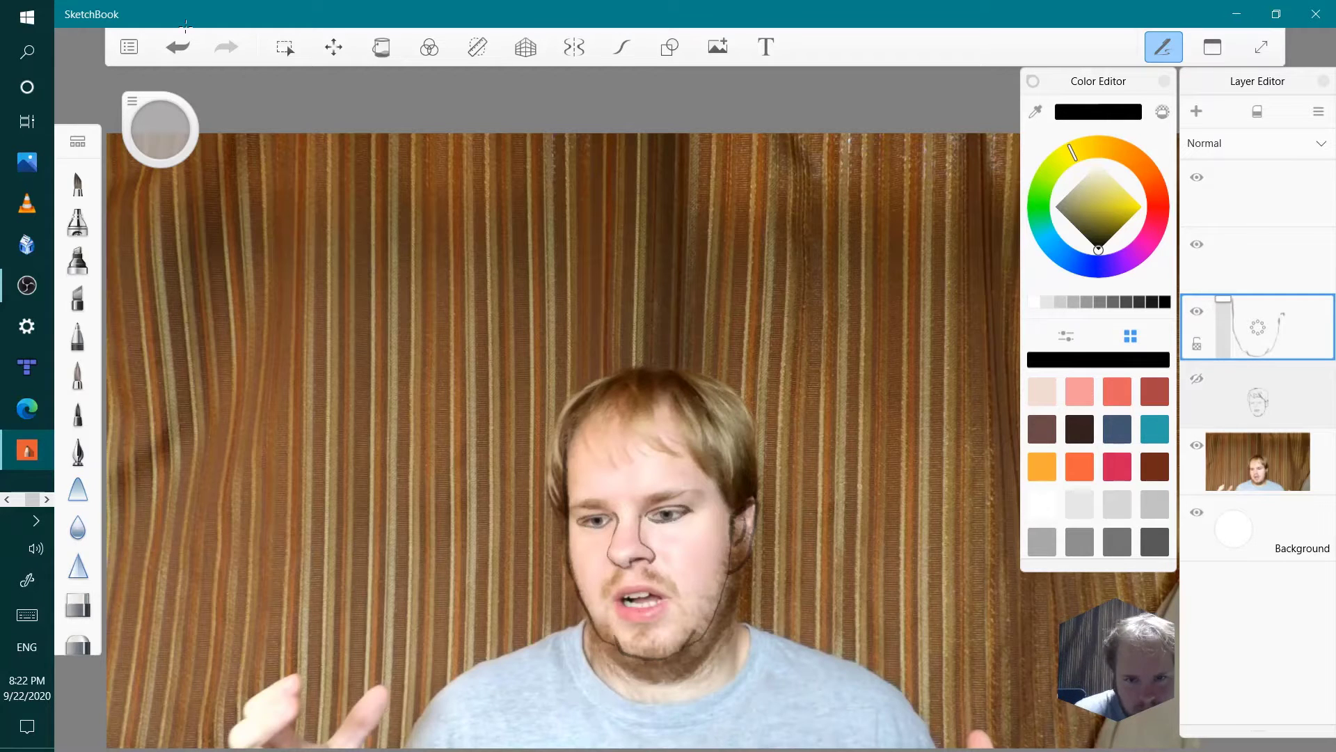
# - Trace the fringe along the forehead on the second sketch layer with short jagged strokes
pyautogui.moveTo(577, 435)
pyautogui.mouseDown()
pyautogui.moveTo(599, 466)
pyautogui.moveTo(619, 466)
pyautogui.mouseUp()
pyautogui.moveTo(630, 449)
pyautogui.mouseDown()
pyautogui.moveTo(676, 456)
pyautogui.moveTo(671, 443)
pyautogui.moveTo(710, 480)
pyautogui.mouseUp()
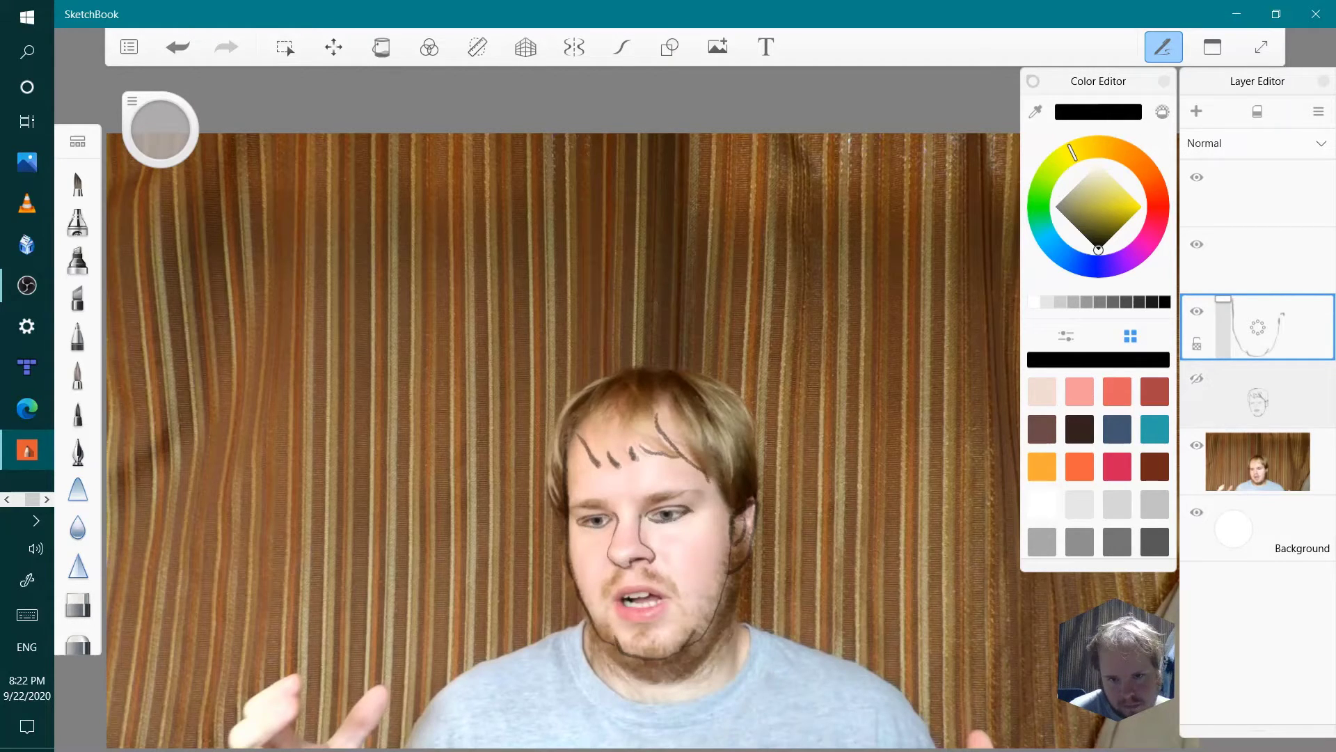
pyautogui.moveTo(566, 450)
pyautogui.mouseDown()
pyautogui.moveTo(582, 434)
pyautogui.moveTo(599, 461)
pyautogui.mouseUp()
pyautogui.moveTo(599, 461)
pyautogui.mouseDown()
pyautogui.moveTo(615, 467)
pyautogui.moveTo(622, 433)
pyautogui.moveTo(634, 460)
pyautogui.mouseUp()
pyautogui.moveTo(635, 458)
pyautogui.mouseDown()
pyautogui.moveTo(646, 451)
pyautogui.moveTo(632, 457)
pyautogui.mouseUp()
# - Trace the outer hair contour from the temple over the crown, undoing the first attempt and redrawing it
pyautogui.moveTo(560, 519)
pyautogui.mouseDown()
pyautogui.moveTo(569, 405)
pyautogui.moveTo(602, 385)
pyautogui.moveTo(545, 480)
pyautogui.moveTo(600, 382)
pyautogui.mouseUp()
pyautogui.hotkey('ctrl', 'z')
pyautogui.click(178, 47)
pyautogui.moveTo(552, 513)
pyautogui.mouseDown()
pyautogui.moveTo(548, 442)
pyautogui.moveTo(605, 376)
pyautogui.moveTo(721, 384)
pyautogui.moveTo(751, 456)
pyautogui.mouseUp()
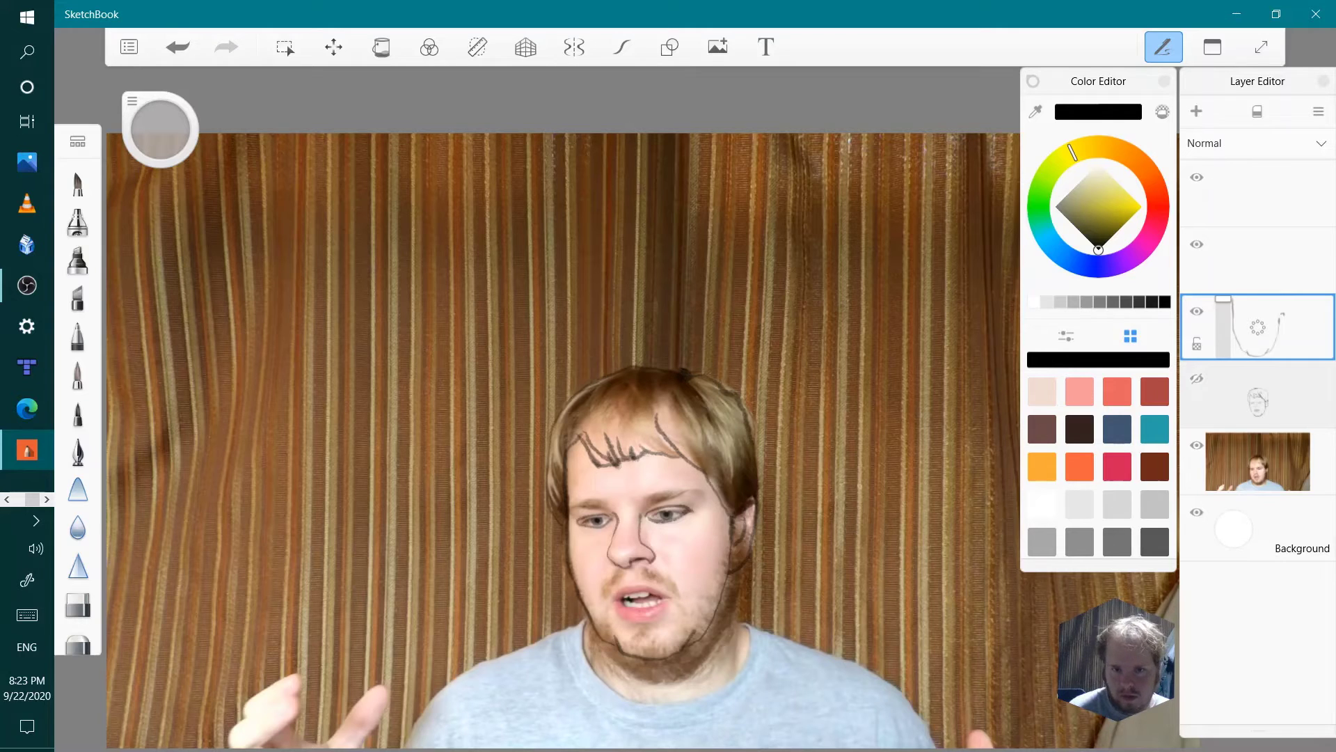
# - Draw the crease lines beside the mouth, on the forehead and below the eye
pyautogui.moveTo(665, 562); pyautogui.dragTo(675, 575)
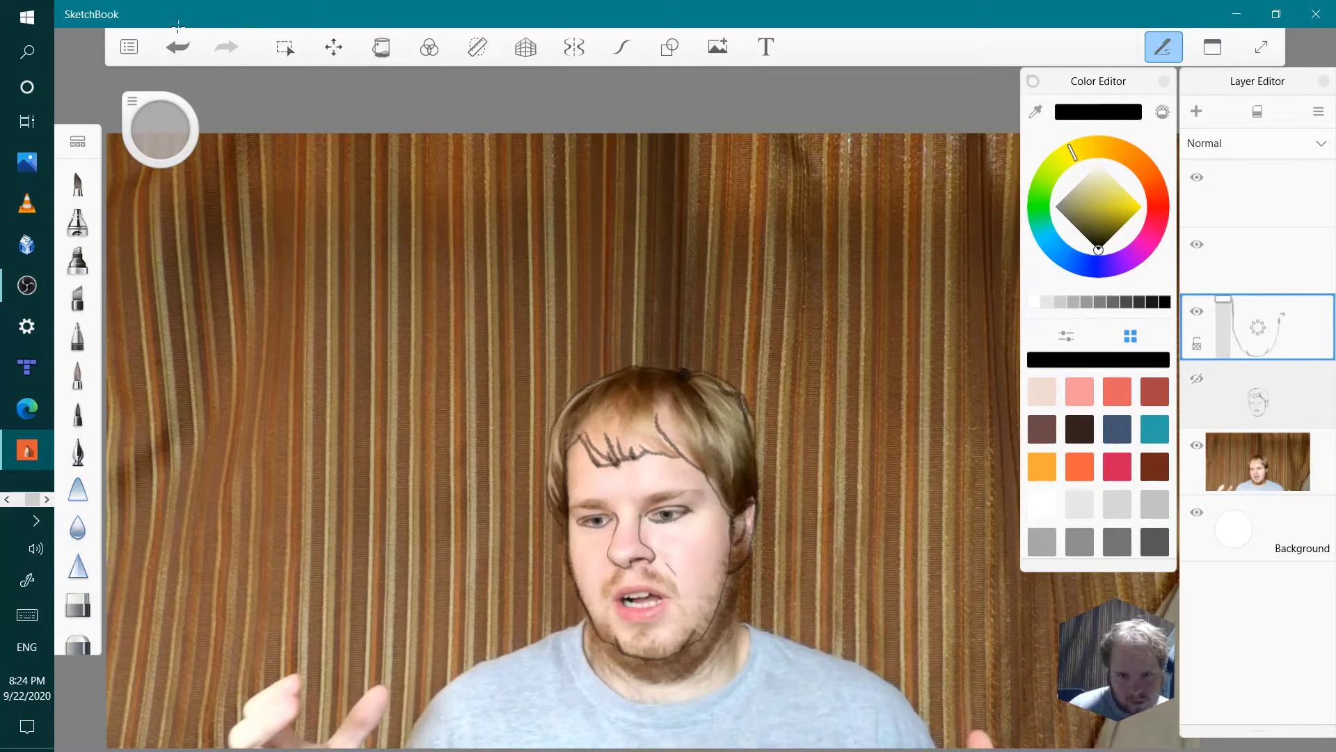
pyautogui.moveTo(623, 477); pyautogui.dragTo(625, 495)
pyautogui.moveTo(696, 523); pyautogui.dragTo(682, 533)
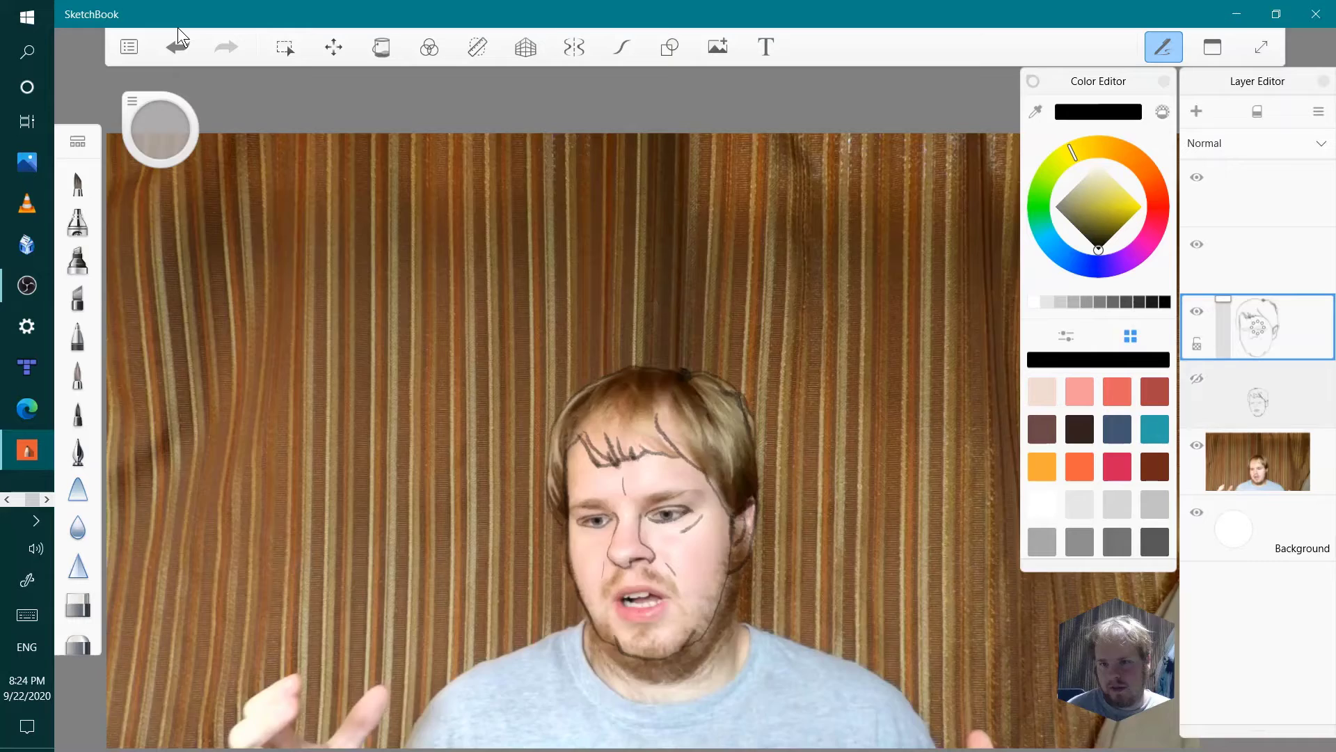
# - Hide the photo, compare the second sketch with the first, and redraw the upper hair contour with a thinner line
pyautogui.click(1197, 444)
pyautogui.click(1196, 378)
pyautogui.click(1196, 378)
pyautogui.click(1196, 378)
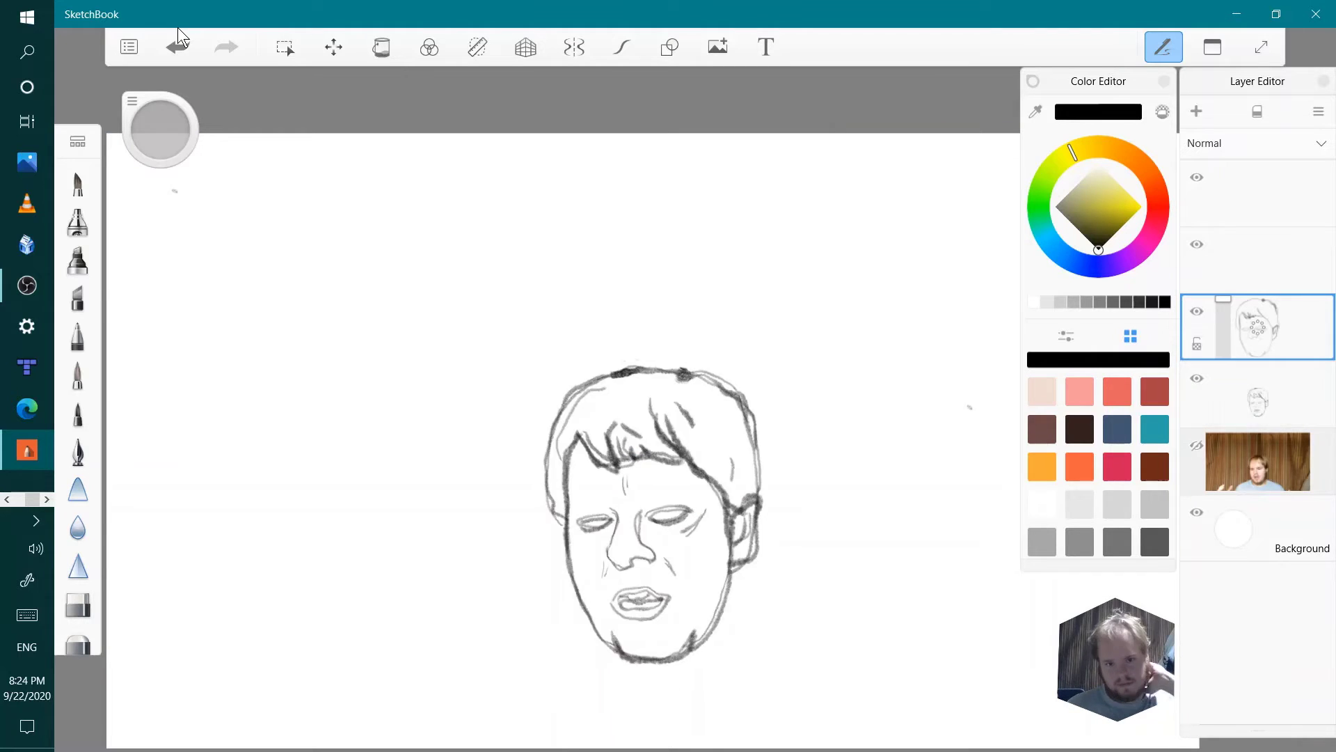
pyautogui.click(1197, 378)
pyautogui.moveTo(681, 370)
pyautogui.mouseDown()
pyautogui.moveTo(732, 394)
pyautogui.moveTo(750, 439)
pyautogui.moveTo(738, 398)
pyautogui.mouseUp()
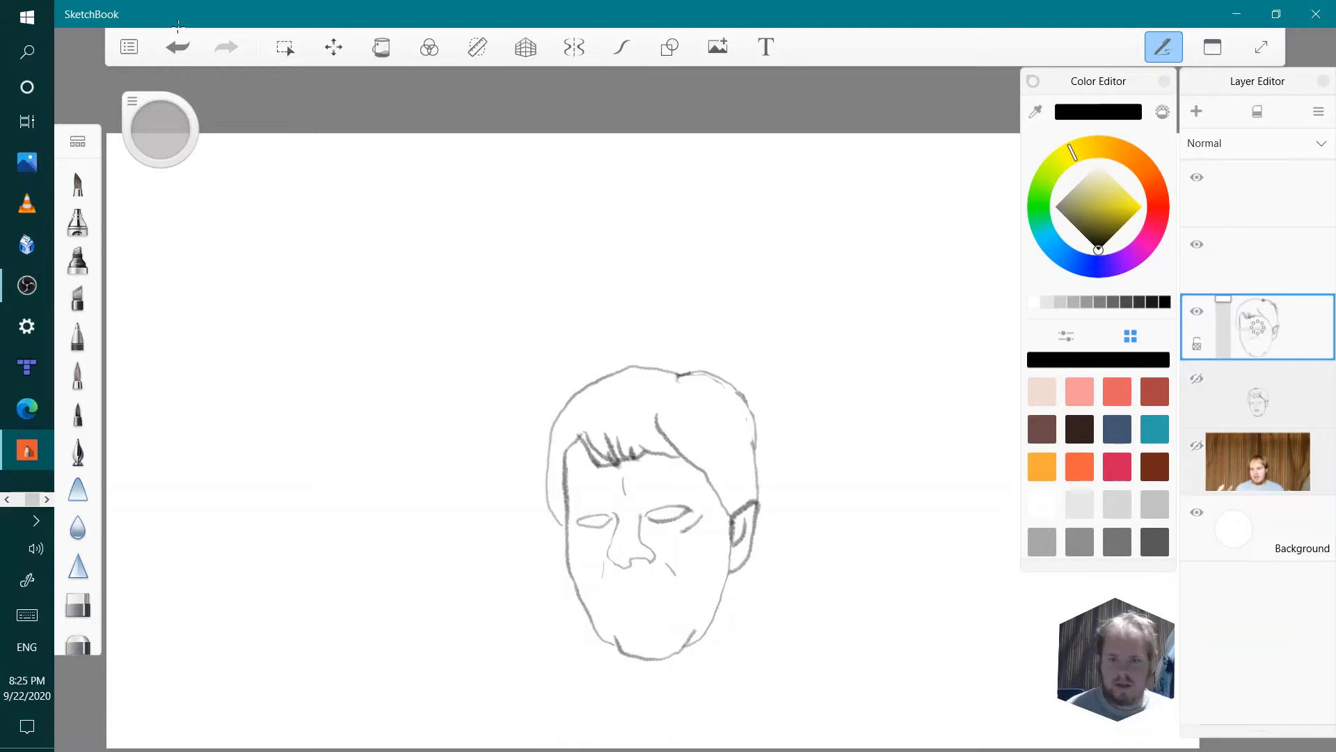
pyautogui.click(1196, 377)
pyautogui.click(1196, 378)
# - Show the photo, draw loose strands inside the hair on the second sketch, and check them with the photo hidden
pyautogui.click(1196, 445)
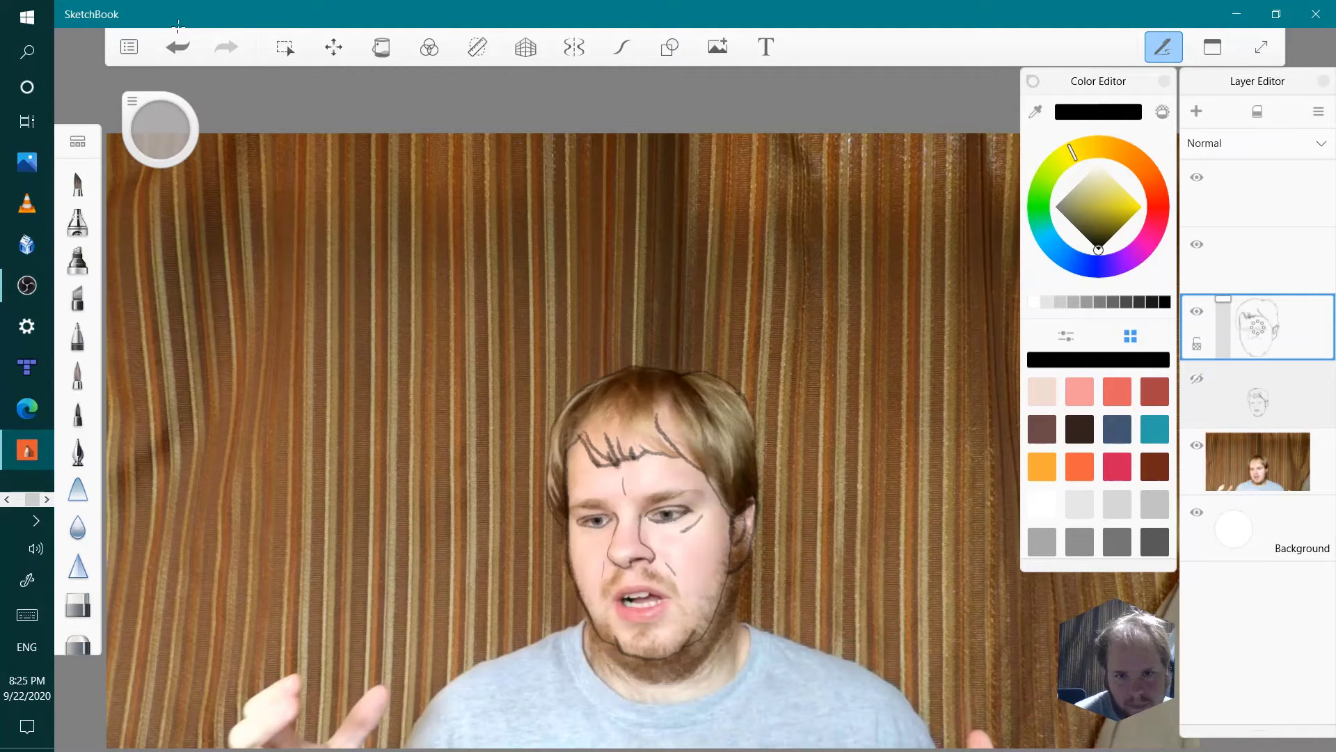
pyautogui.moveTo(674, 397); pyautogui.dragTo(687, 428)
pyautogui.moveTo(722, 432); pyautogui.dragTo(733, 463)
pyautogui.moveTo(616, 408); pyautogui.dragTo(599, 433)
pyautogui.moveTo(626, 421); pyautogui.dragTo(645, 440)
pyautogui.moveTo(576, 405); pyautogui.dragTo(557, 455)
pyautogui.moveTo(660, 395); pyautogui.dragTo(653, 409)
pyautogui.click(1196, 445)
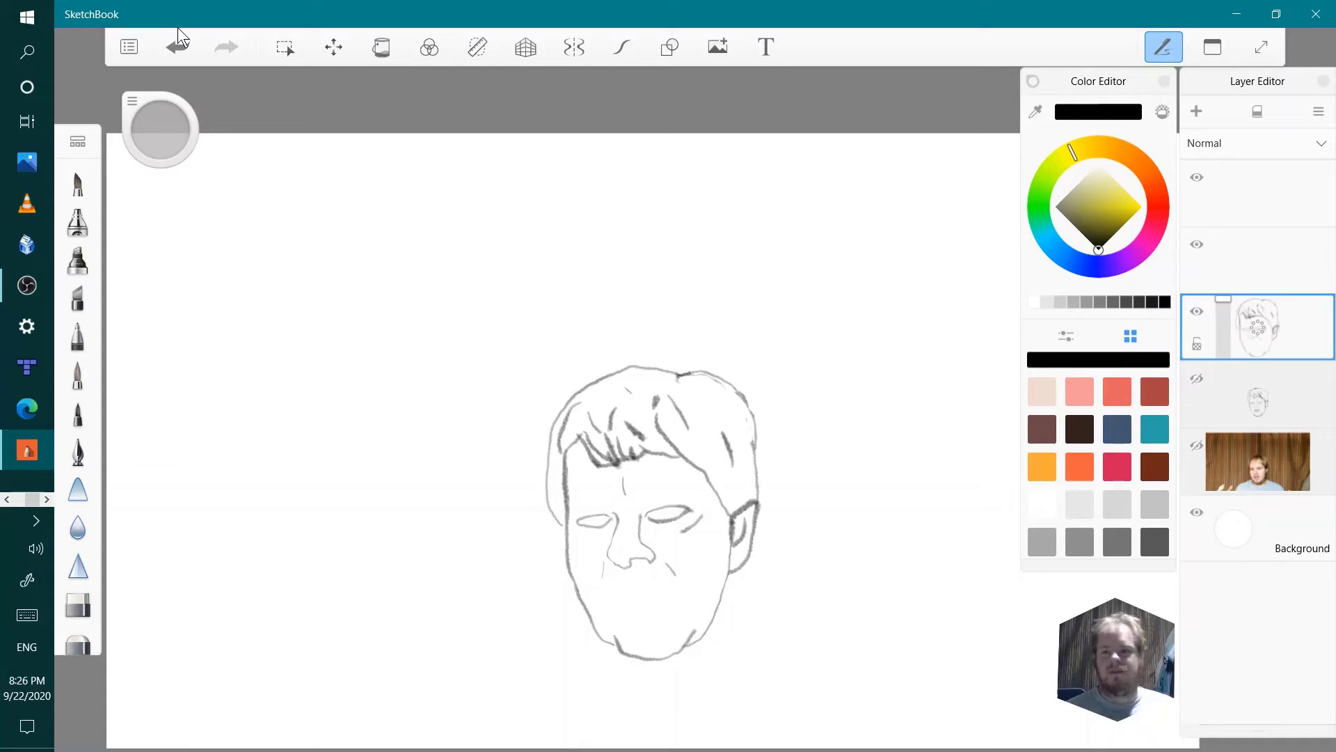
pyautogui.click(1196, 445)
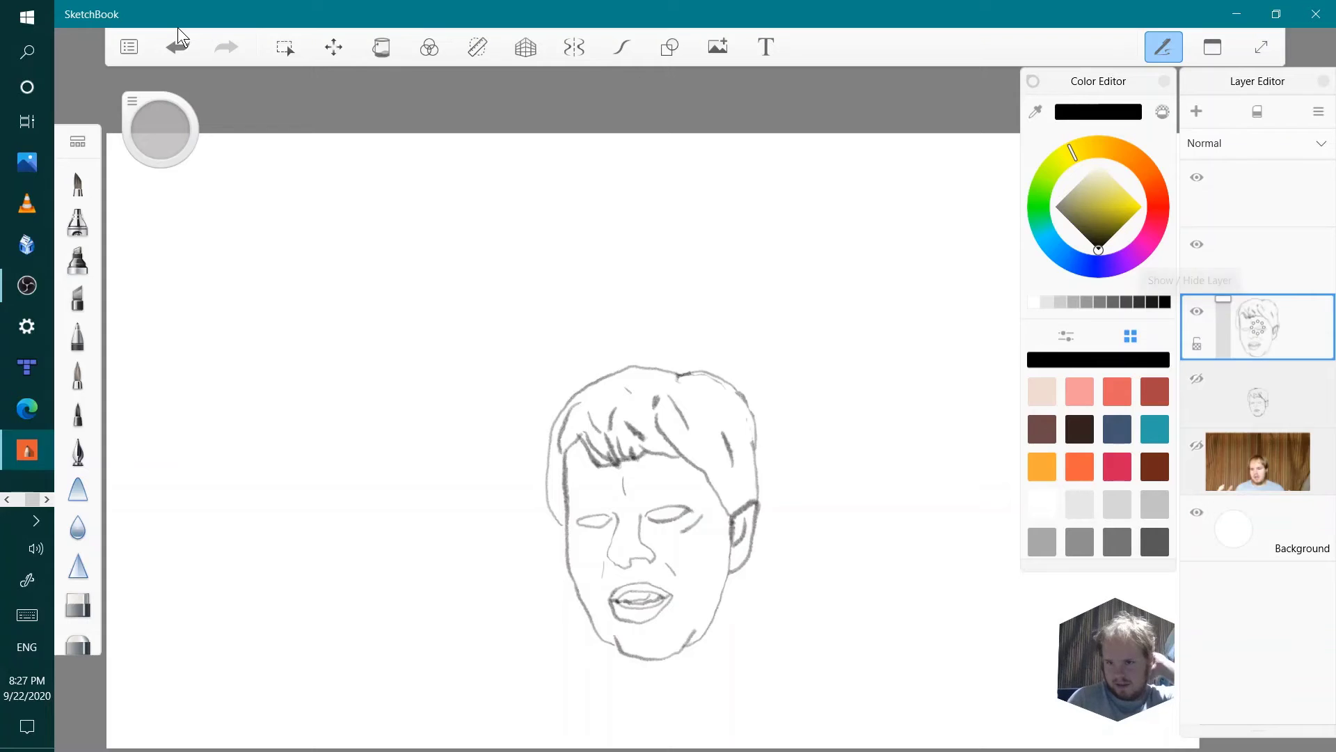
# - Hide the second sketch, select the empty layer above it, and show the photo for another tracing
pyautogui.click(1196, 311)
pyautogui.click(1258, 259)
pyautogui.click(1196, 445)
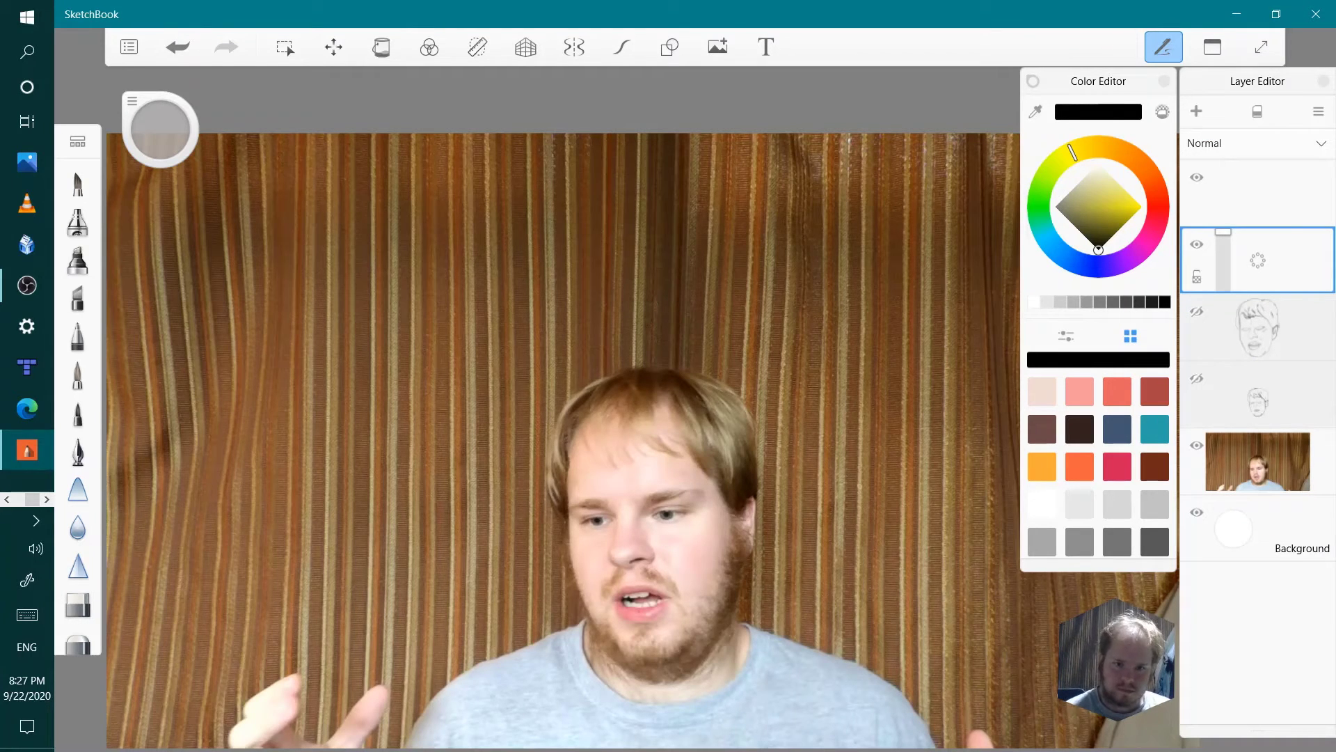
pyautogui.click(178, 47)
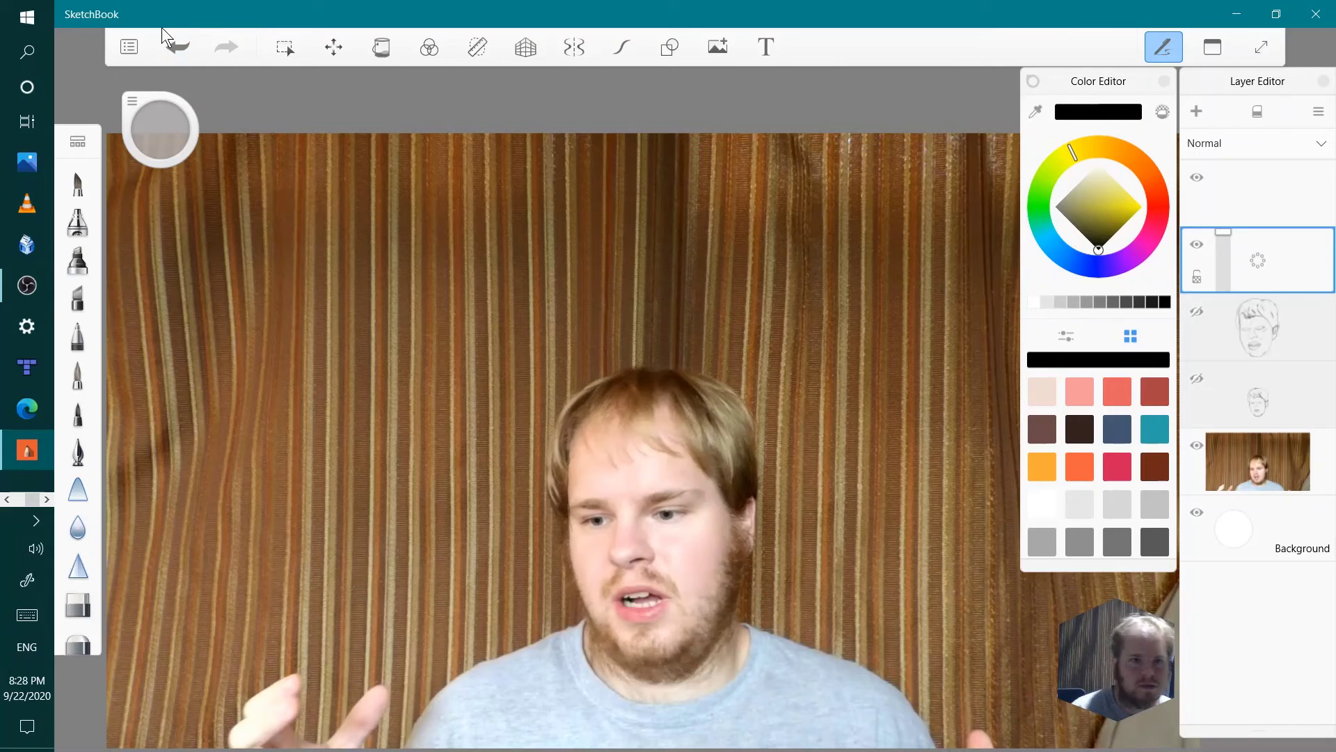
# - Trace the face outline from the cheeks down around the chin on the third sketch layer, undoing unsuitable strokes
pyautogui.moveTo(569, 557)
pyautogui.mouseDown()
pyautogui.moveTo(609, 644)
pyautogui.moveTo(644, 662)
pyautogui.moveTo(697, 626)
pyautogui.mouseUp()
pyautogui.click(178, 47)
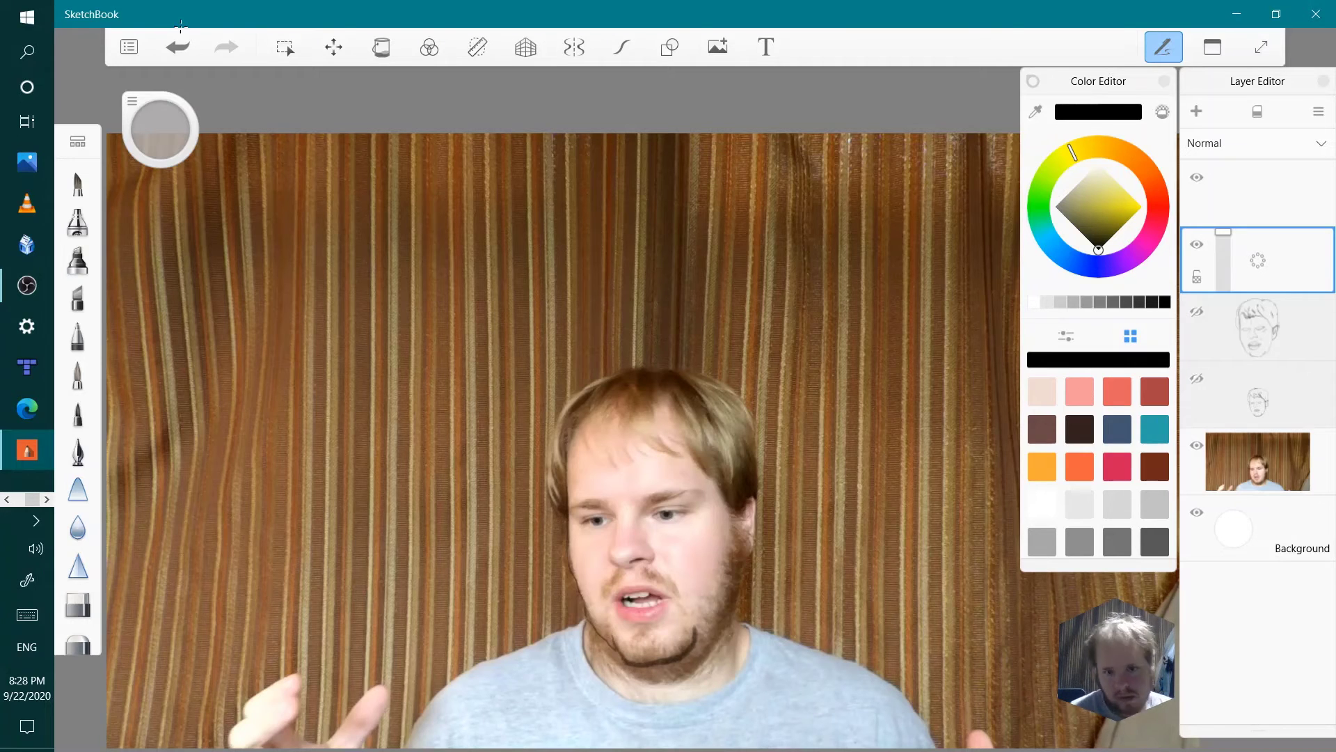
pyautogui.moveTo(737, 516)
pyautogui.mouseDown()
pyautogui.moveTo(721, 615)
pyautogui.moveTo(699, 648)
pyautogui.mouseUp()
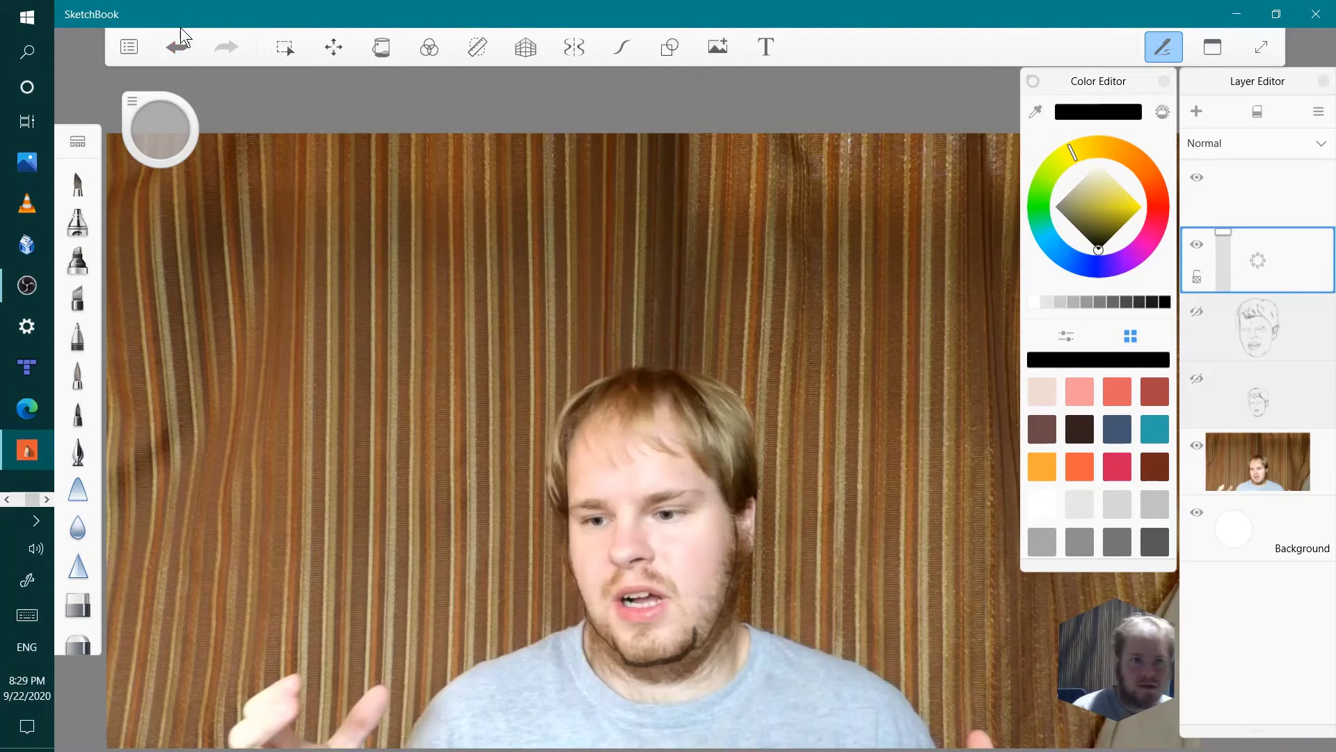
pyautogui.click(179, 41)
# - Trace the ear, the hairline and the outer hair contour, and check the outline with the photo hidden
pyautogui.moveTo(753, 499)
pyautogui.mouseDown()
pyautogui.moveTo(734, 561)
pyautogui.moveTo(752, 499)
pyautogui.moveTo(729, 515)
pyautogui.moveTo(739, 545)
pyautogui.moveTo(710, 473)
pyautogui.moveTo(606, 466)
pyautogui.moveTo(569, 440)
pyautogui.mouseUp()
pyautogui.click(179, 40)
pyautogui.moveTo(562, 522)
pyautogui.mouseDown()
pyautogui.moveTo(569, 390)
pyautogui.moveTo(703, 372)
pyautogui.moveTo(756, 421)
pyautogui.moveTo(757, 492)
pyautogui.mouseUp()
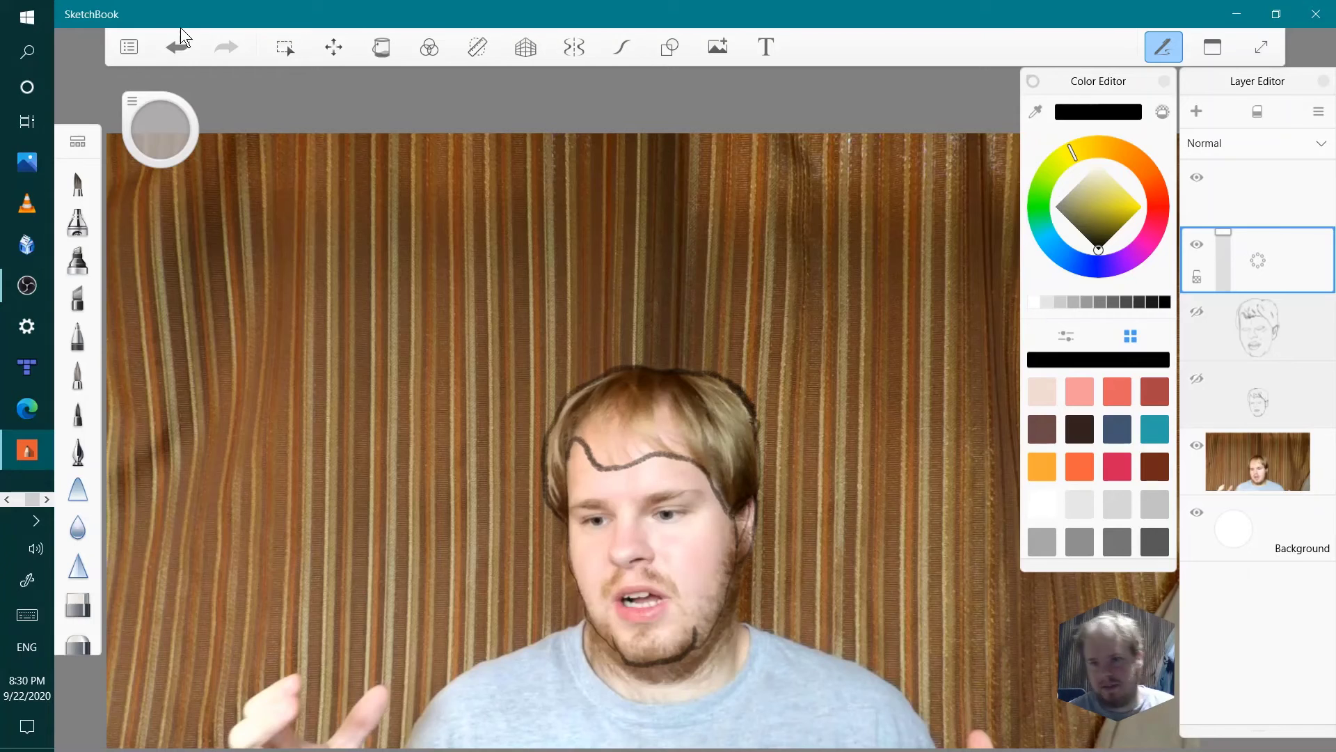
pyautogui.click(1196, 445)
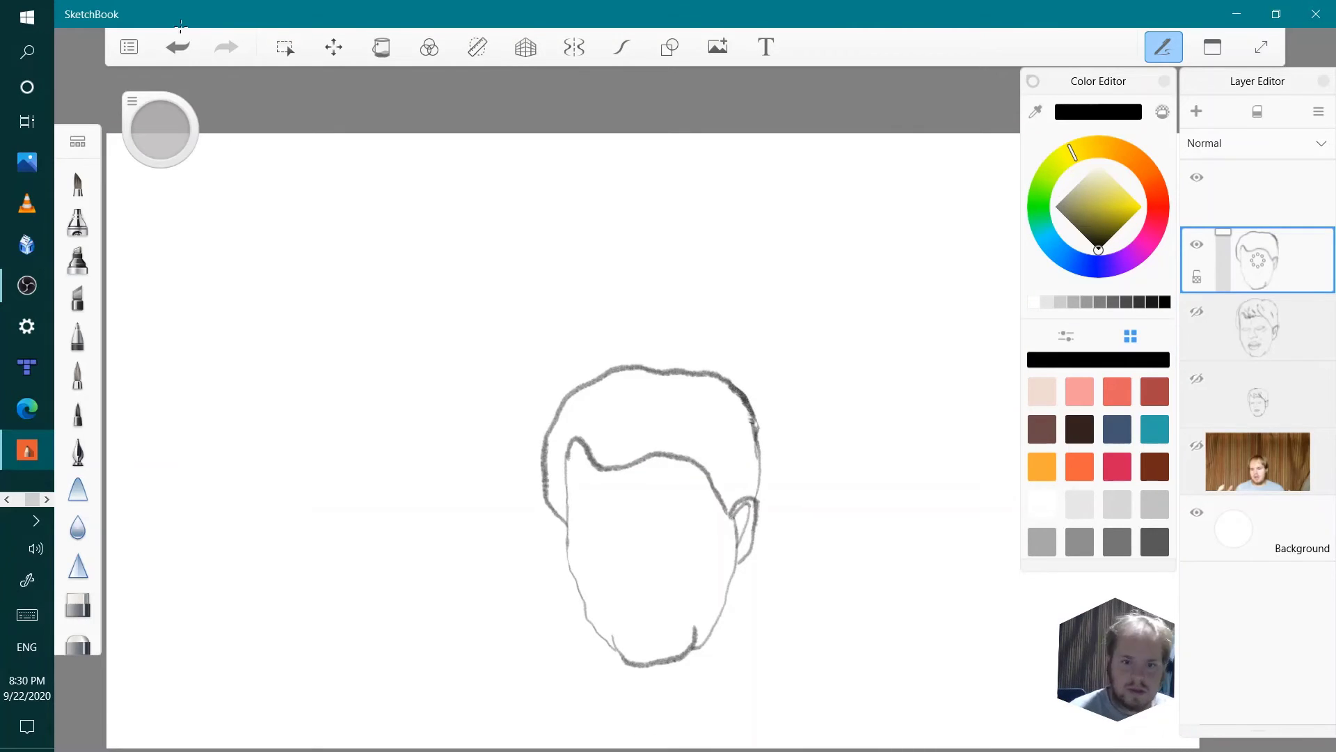
pyautogui.click(1196, 445)
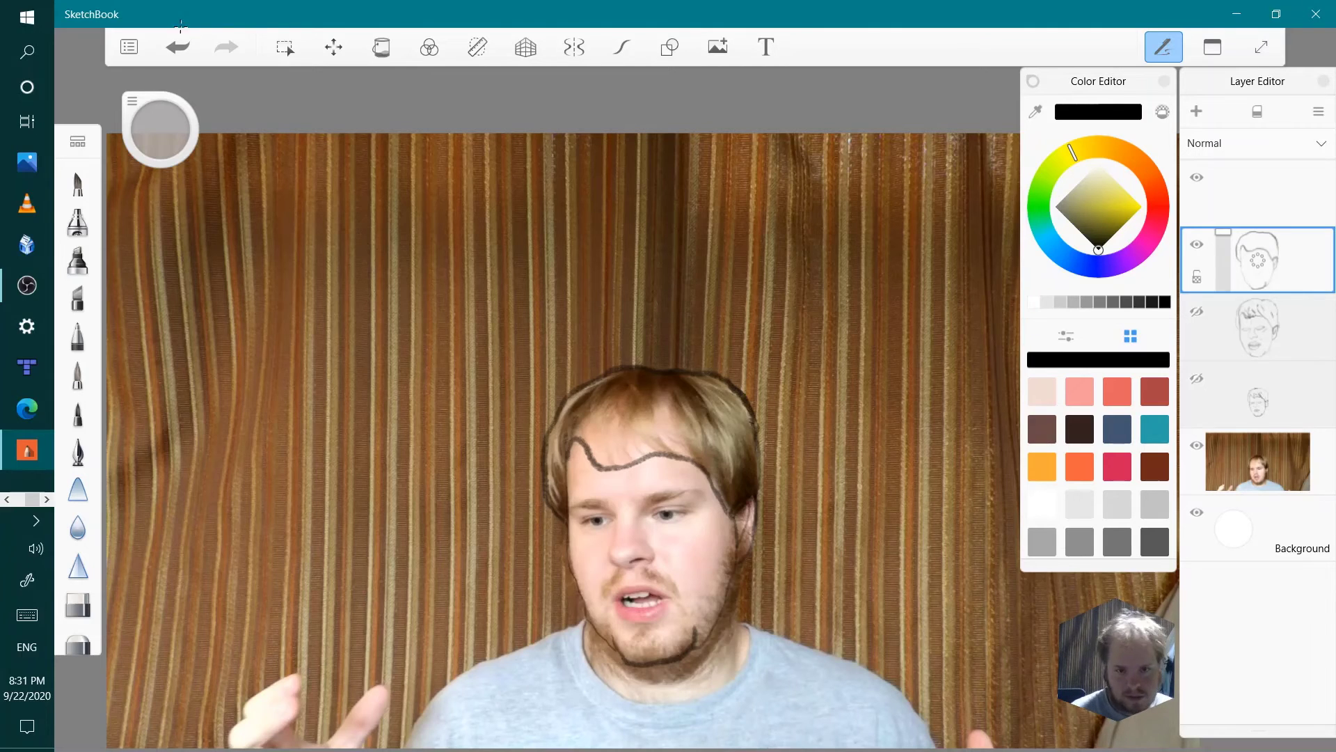
pyautogui.moveTo(614, 511)
pyautogui.mouseDown()
pyautogui.moveTo(578, 520)
pyautogui.moveTo(699, 505)
pyautogui.moveTo(640, 524)
pyautogui.moveTo(653, 562)
pyautogui.moveTo(630, 566)
pyautogui.moveTo(607, 522)
pyautogui.mouseUp()
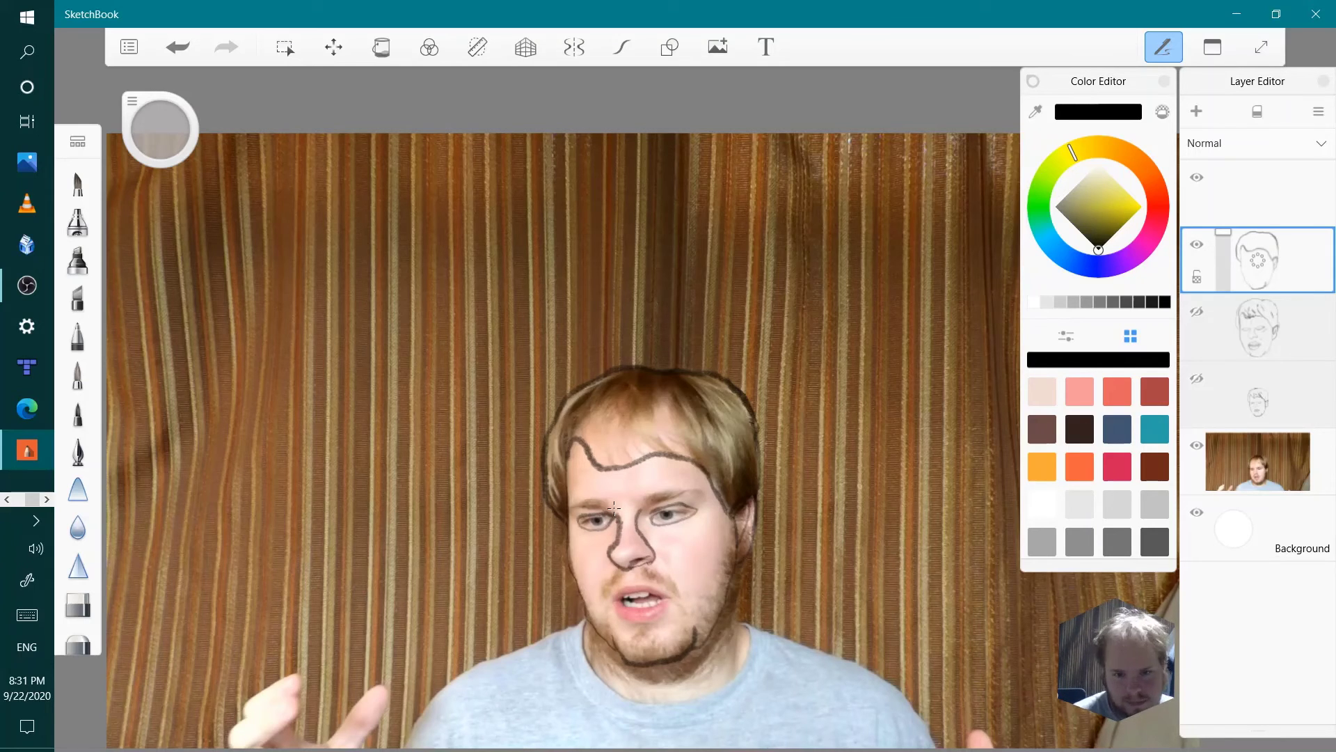
pyautogui.click(177, 46)
pyautogui.click(177, 46)
pyautogui.click(178, 47)
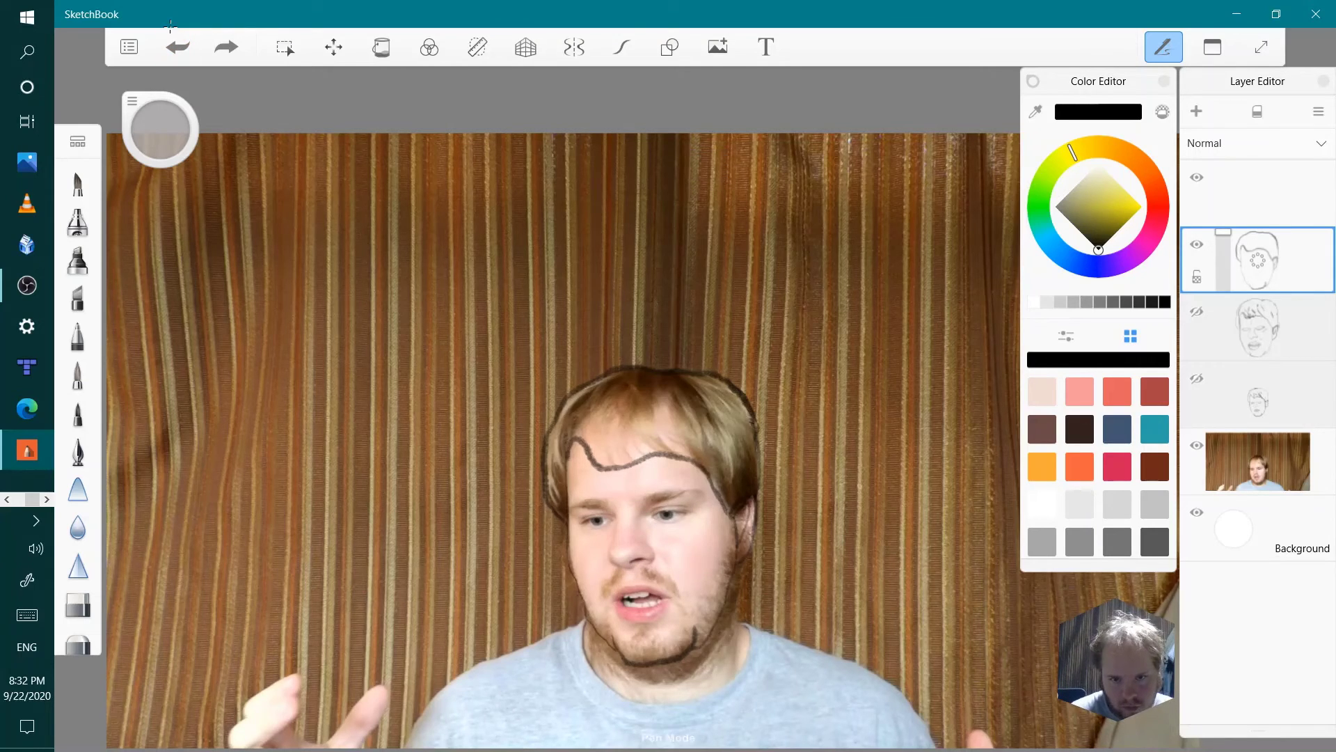
# - Trace the eyes, nose and mouth with thin lines, and check them with the photo hidden
pyautogui.moveTo(652, 515)
pyautogui.mouseDown()
pyautogui.moveTo(691, 505)
pyautogui.moveTo(652, 522)
pyautogui.moveTo(577, 522)
pyautogui.moveTo(609, 522)
pyautogui.moveTo(632, 564)
pyautogui.moveTo(654, 549)
pyautogui.moveTo(643, 620)
pyautogui.moveTo(612, 600)
pyautogui.moveTo(669, 598)
pyautogui.moveTo(645, 591)
pyautogui.mouseUp()
pyautogui.click(178, 46)
pyautogui.click(1197, 445)
pyautogui.click(1196, 445)
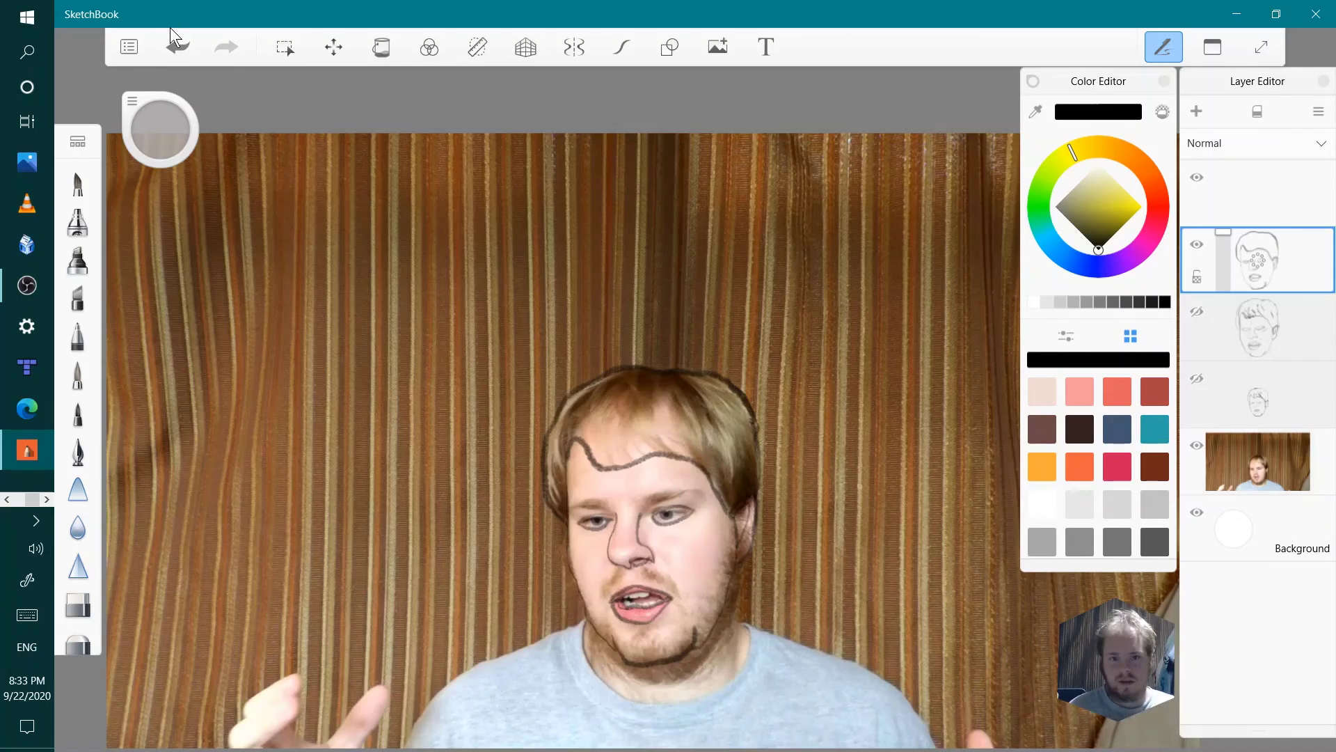
# - Draw loose strands in the fringe and along both sides of the hair, and hide the photo to check them
pyautogui.moveTo(655, 416)
pyautogui.mouseDown()
pyautogui.moveTo(690, 456)
pyautogui.moveTo(633, 460)
pyautogui.mouseUp()
pyautogui.moveTo(639, 446); pyautogui.dragTo(647, 456)
pyautogui.moveTo(593, 421)
pyautogui.mouseDown()
pyautogui.moveTo(617, 465)
pyautogui.moveTo(612, 439)
pyautogui.mouseUp()
pyautogui.moveTo(697, 390); pyautogui.dragTo(733, 469)
pyautogui.moveTo(587, 394); pyautogui.dragTo(561, 461)
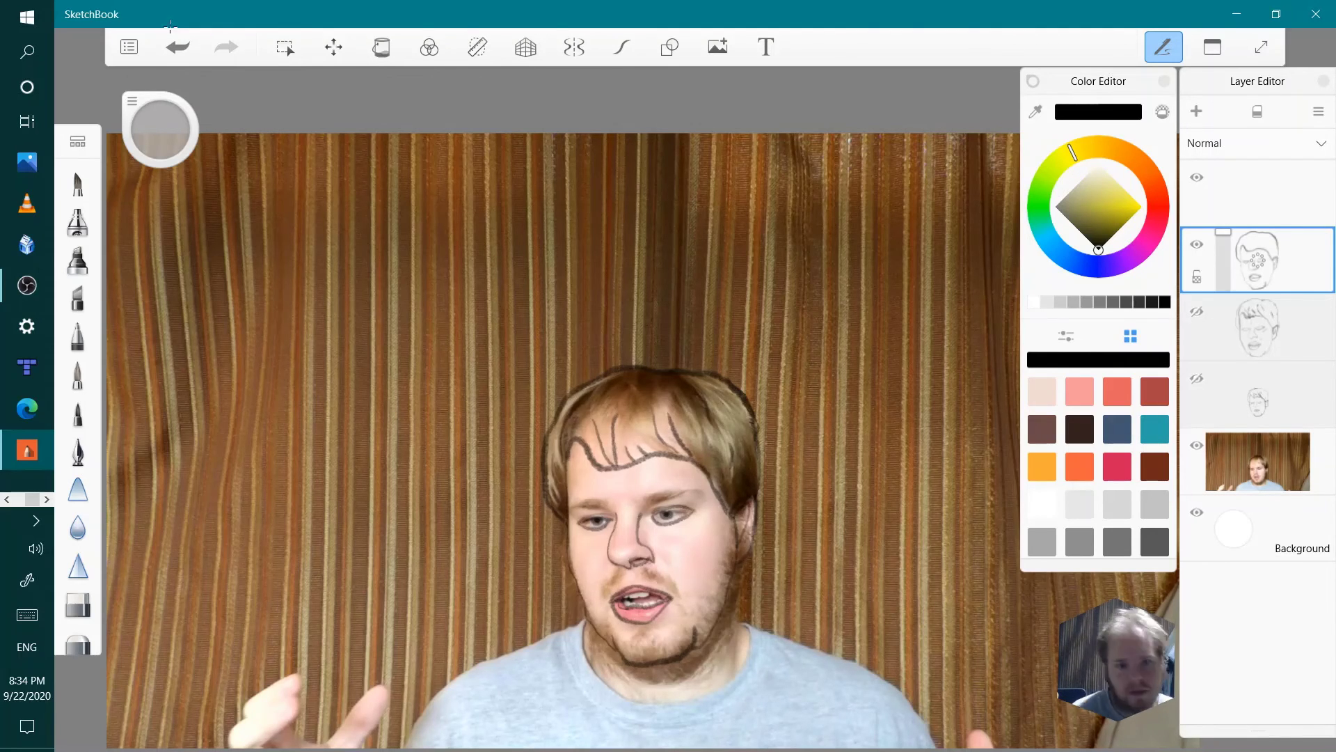
pyautogui.click(1197, 445)
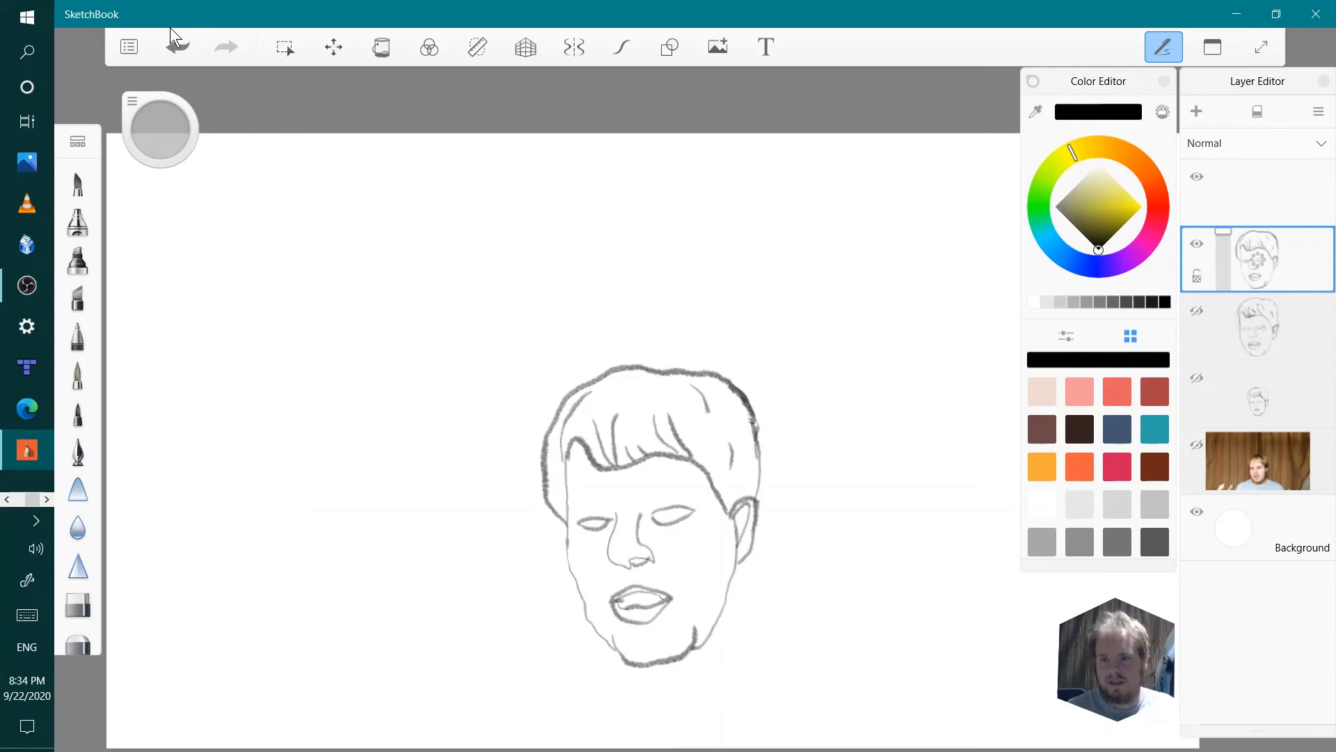
# - Select the empty top layer and compare the third sketch with the two earlier ones by toggling their visibility
pyautogui.click(1273, 189)
pyautogui.click(1196, 311)
pyautogui.click(1196, 378)
pyautogui.click(1197, 378)
pyautogui.click(1196, 311)
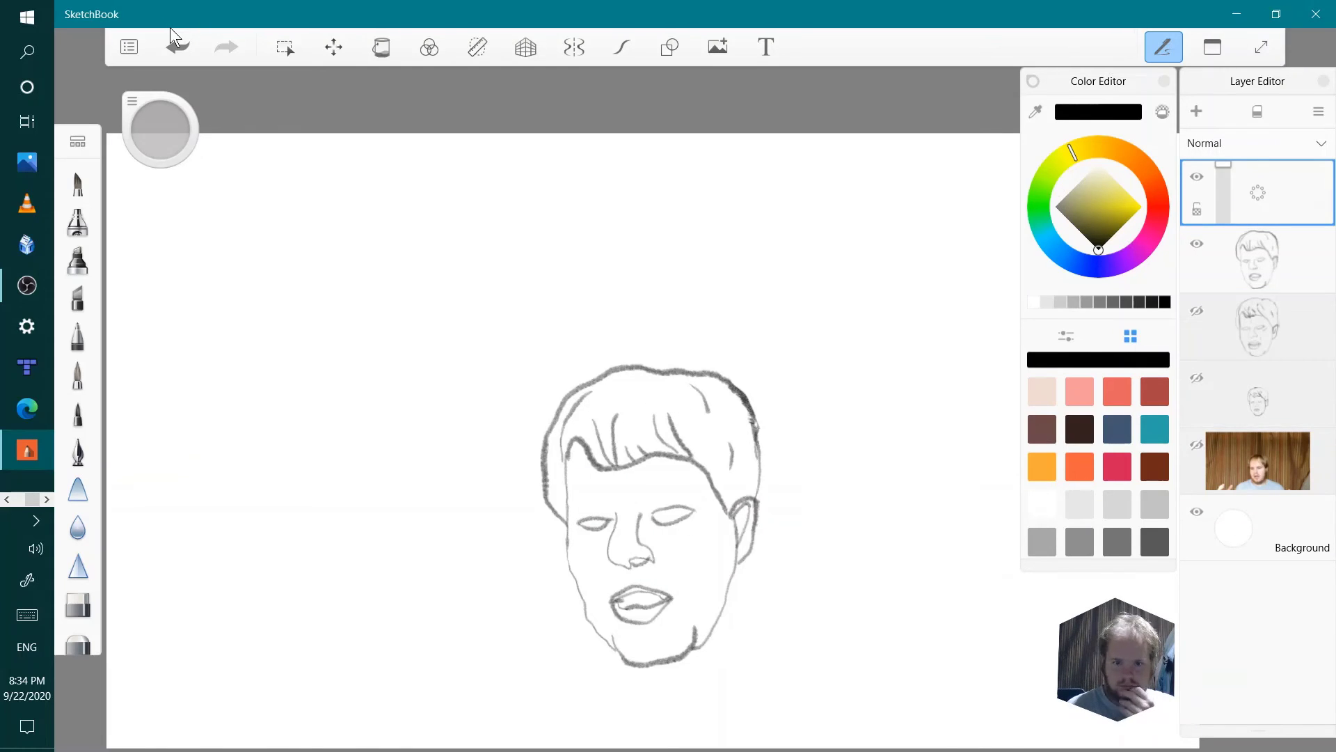
# - Add crease lines beside the nose on the third sketch over the photo, and overlay all three sketches with the photo hidden
pyautogui.click(1273, 258)
pyautogui.click(1196, 445)
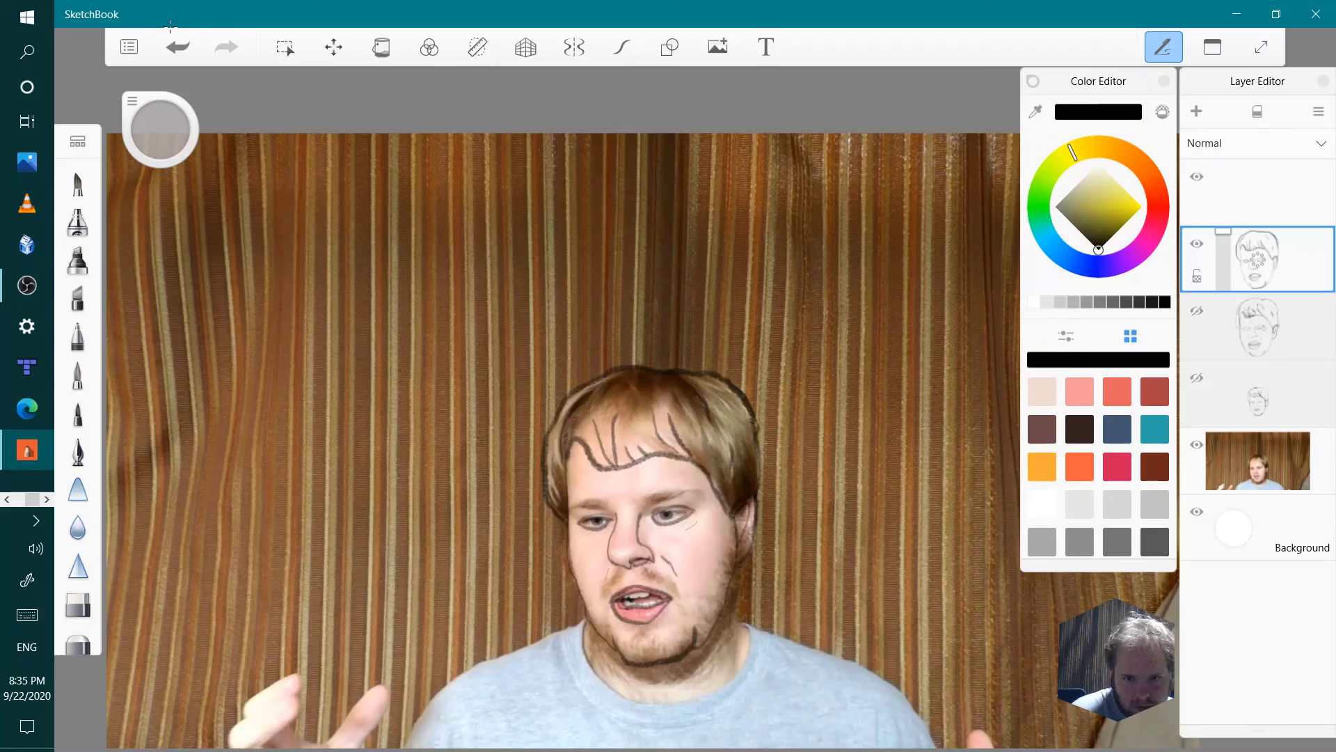
pyautogui.click(1196, 445)
pyautogui.click(1196, 311)
pyautogui.click(1196, 378)
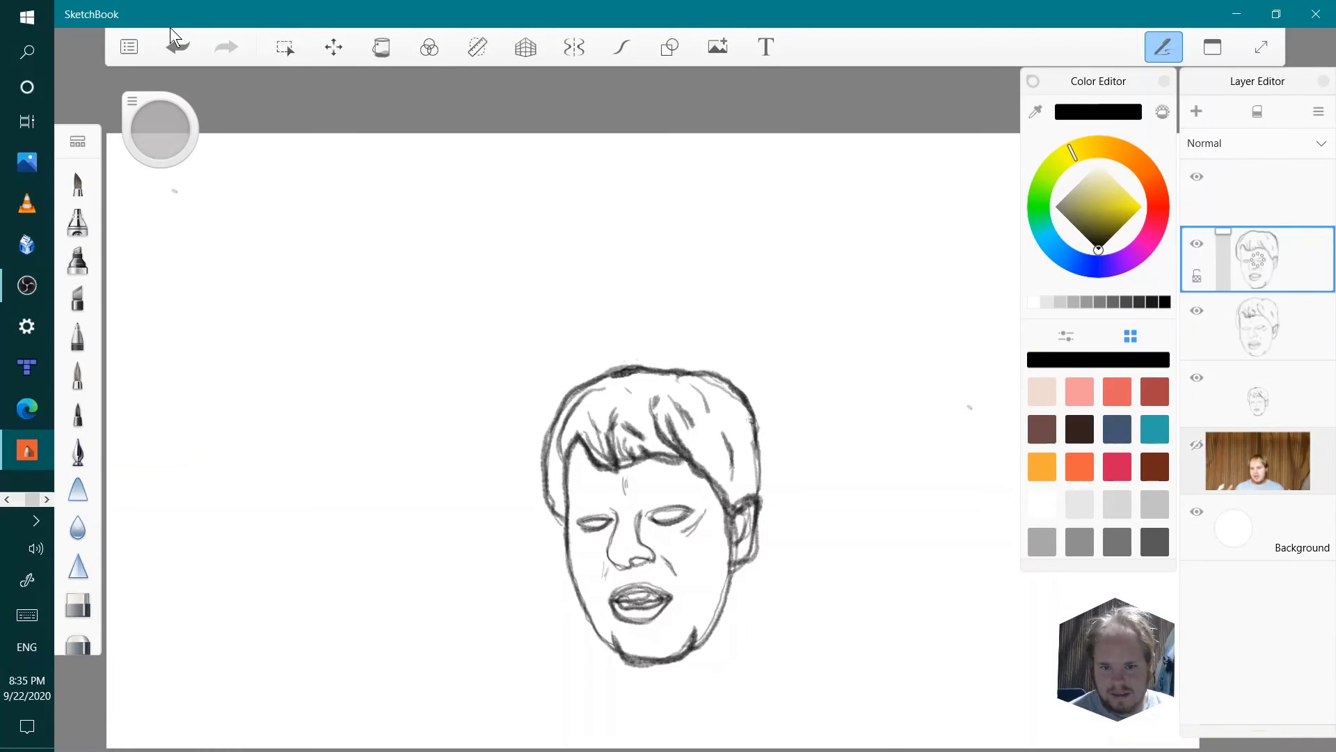